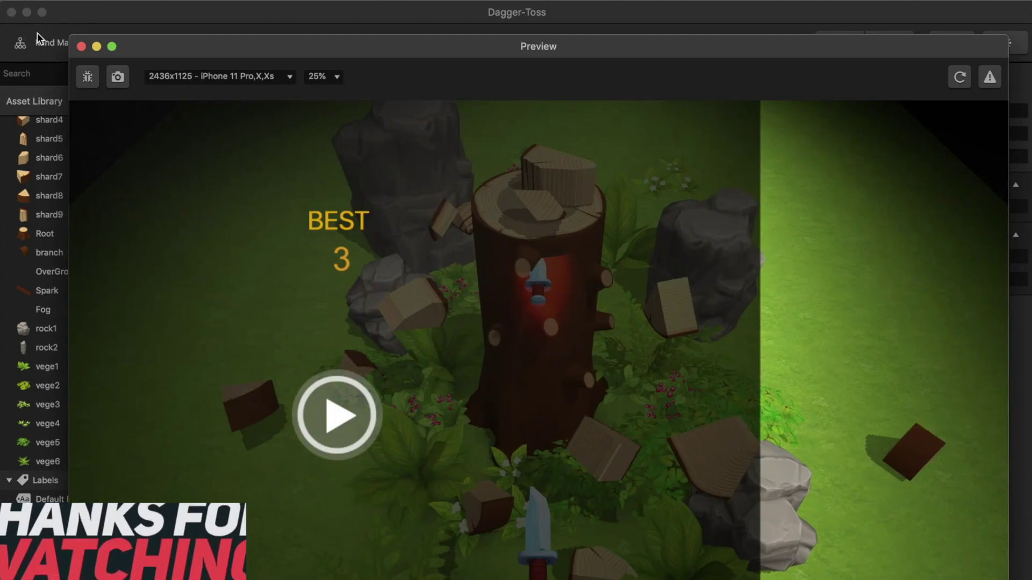
Close the game preview and examine the tree trunk in the 3D World scene up close
left_click(81, 46)
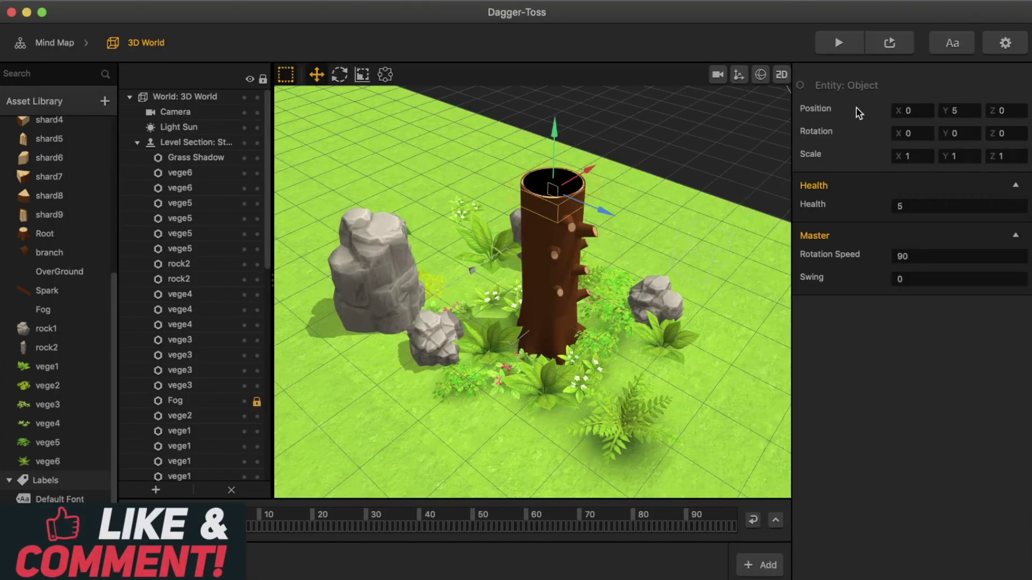
left_click(1004, 43)
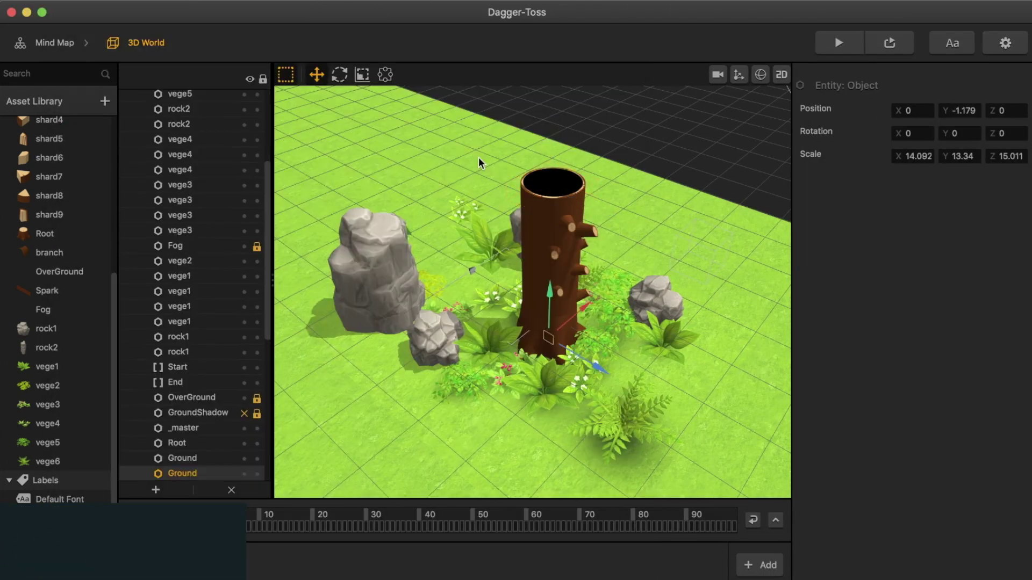
left_click_drag(478, 157, 472, 173)
scroll(471, 173, "up", 3)
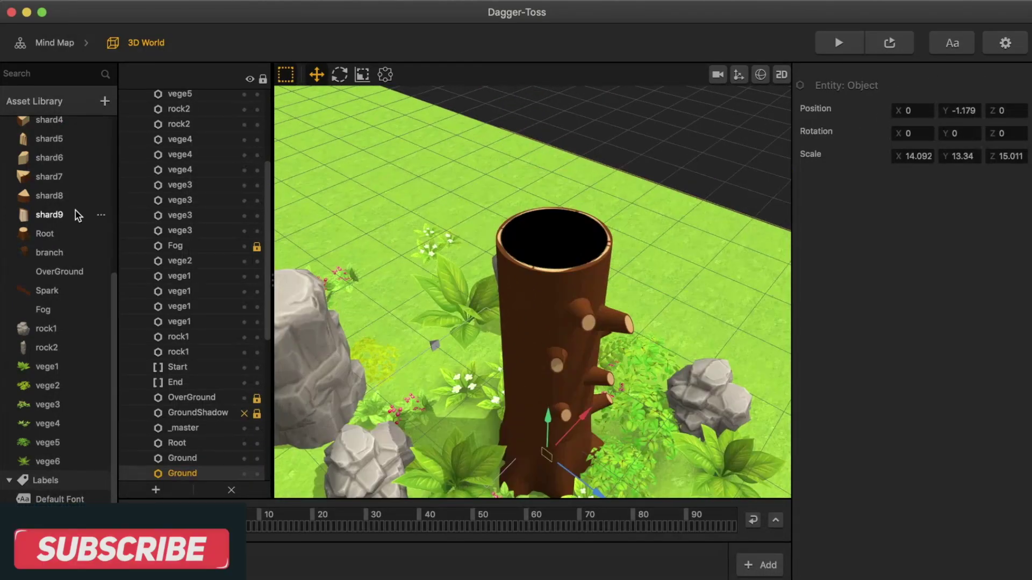
Check the shard1 object's properties, and open the node graph of the Knife object from the asset library
scroll(70, 212, "up", 5)
left_click(58, 203)
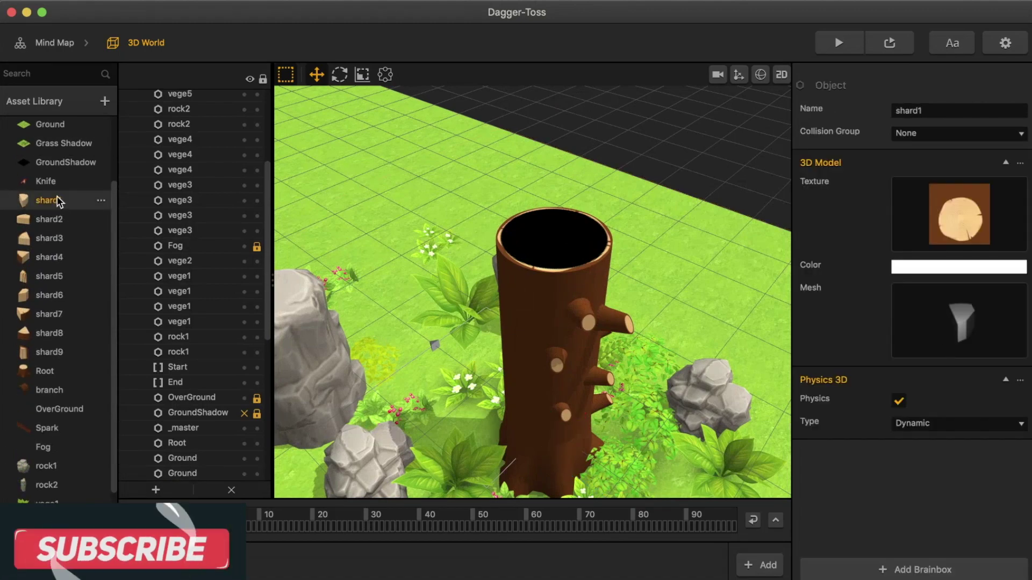
scroll(61, 299, "up", 1)
left_click(49, 211)
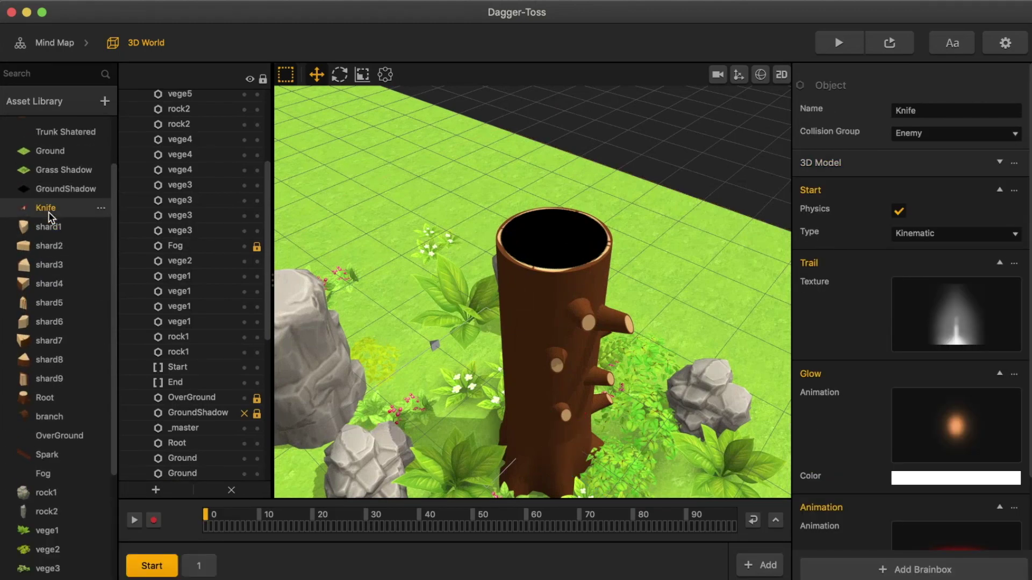
double_click(48, 212)
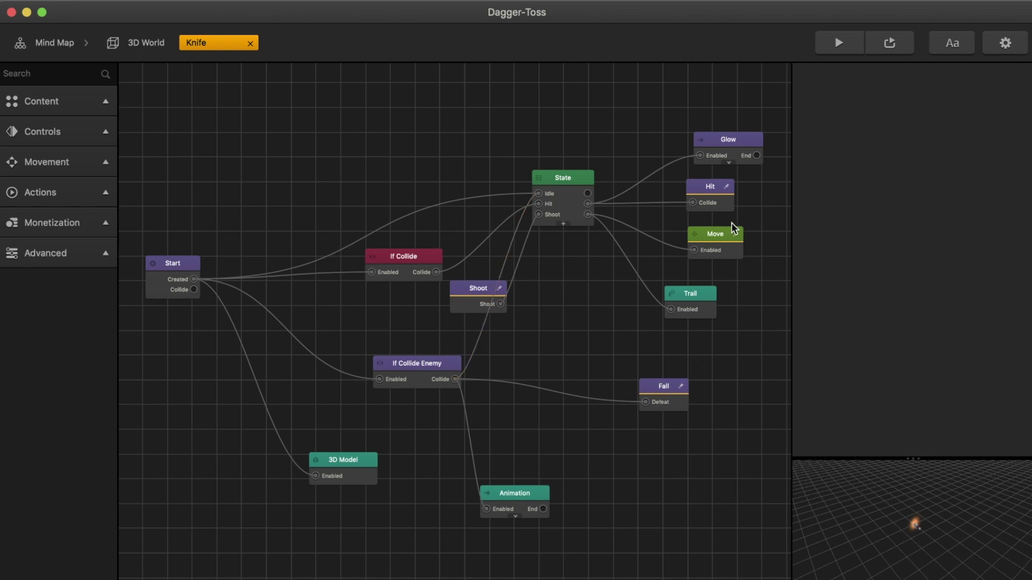
Expand the Advanced, Monetization, Actions, Movement, Controls and Content node categories to see which nodes are available
left_click(80, 254)
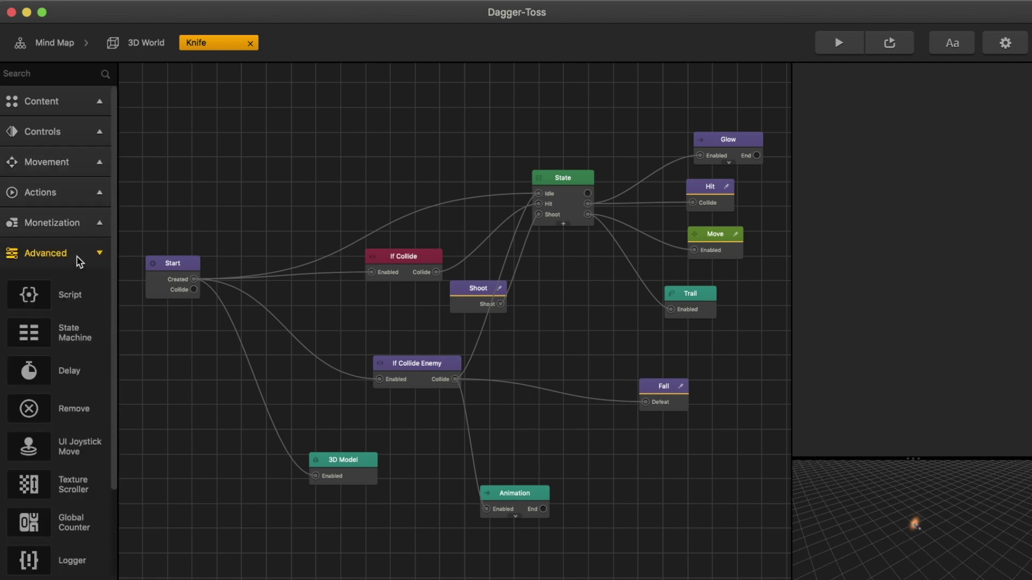
left_click(74, 226)
left_click(73, 192)
left_click(70, 160)
left_click(71, 133)
left_click(73, 100)
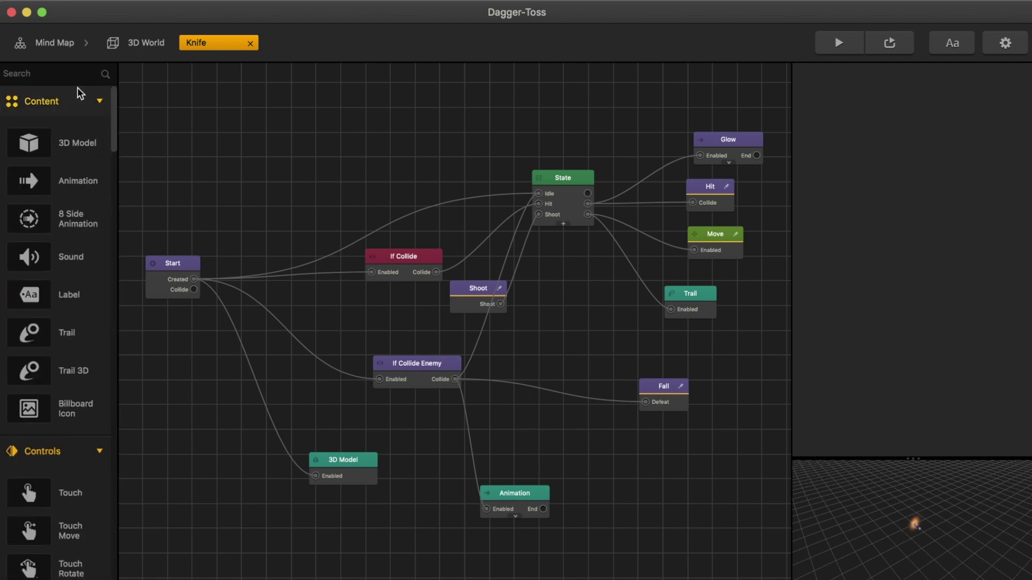
Spread the If Collide Enemy and Shoot nodes apart in the Knife graph, and review the settings of both collision nodes
mouse_move(413, 363)
left_mouse_down()
mouse_move(388, 362)
mouse_move(405, 363)
left_mouse_up()
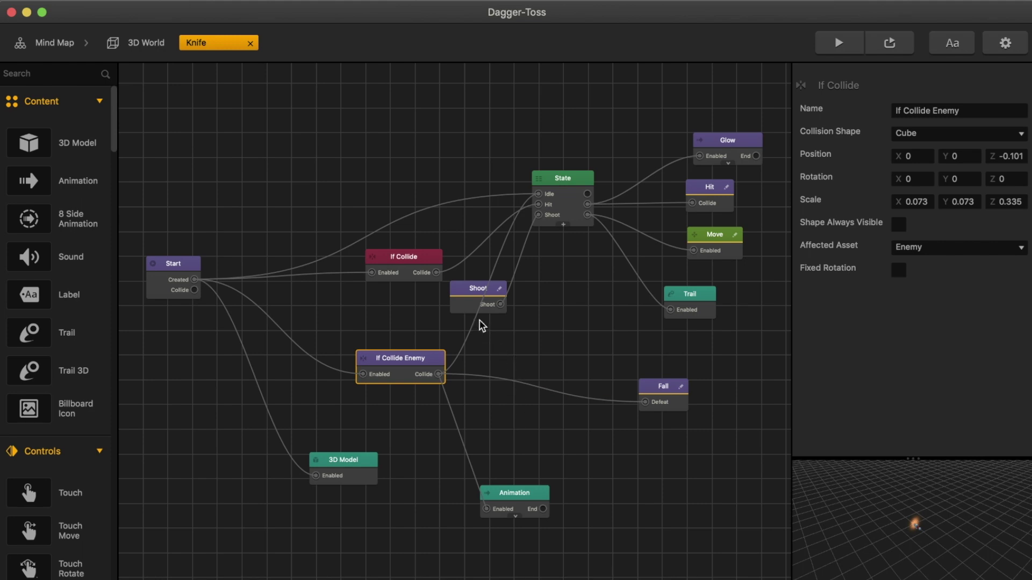
left_click_drag(467, 293, 515, 302)
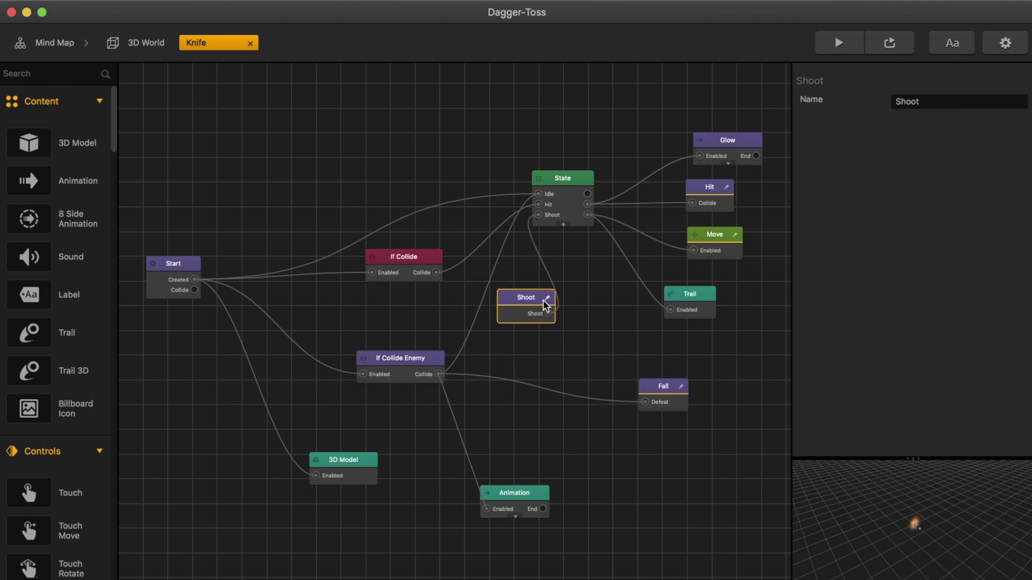
left_click(424, 359)
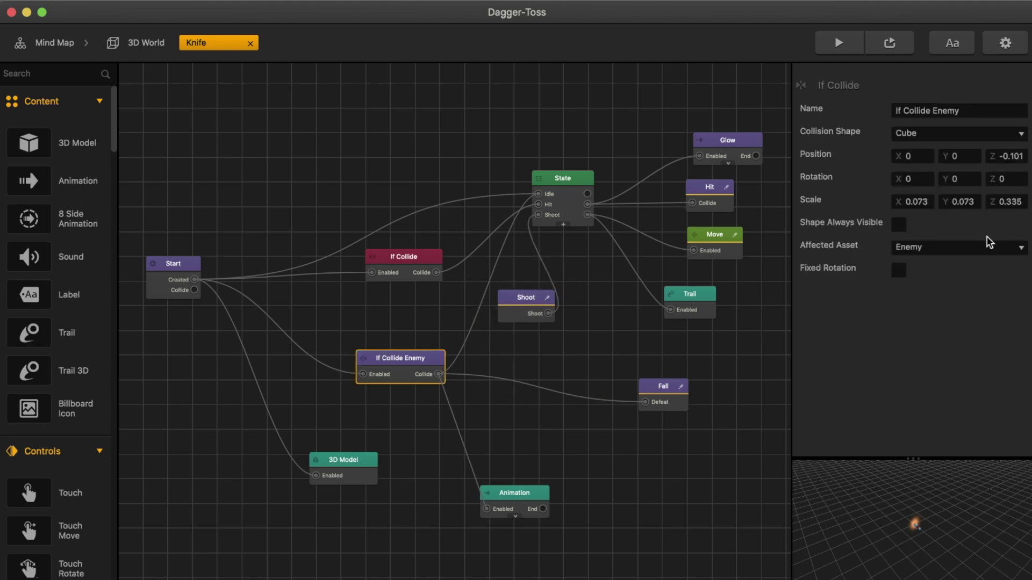
left_click(404, 259)
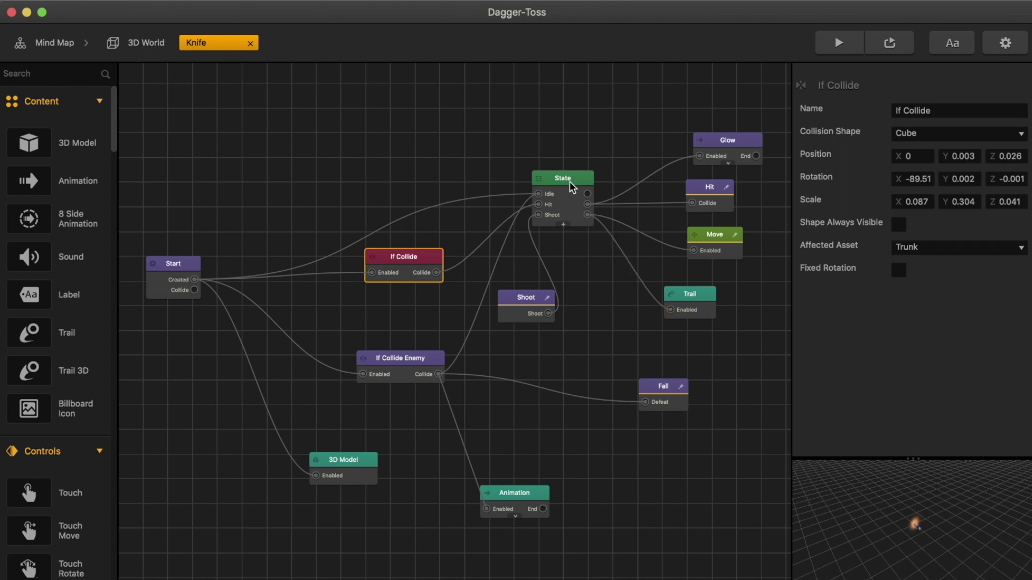
Review the Glow, Hit, Move and Shoot nodes of the Knife graph, and look through the Fall node's script
left_click(735, 140)
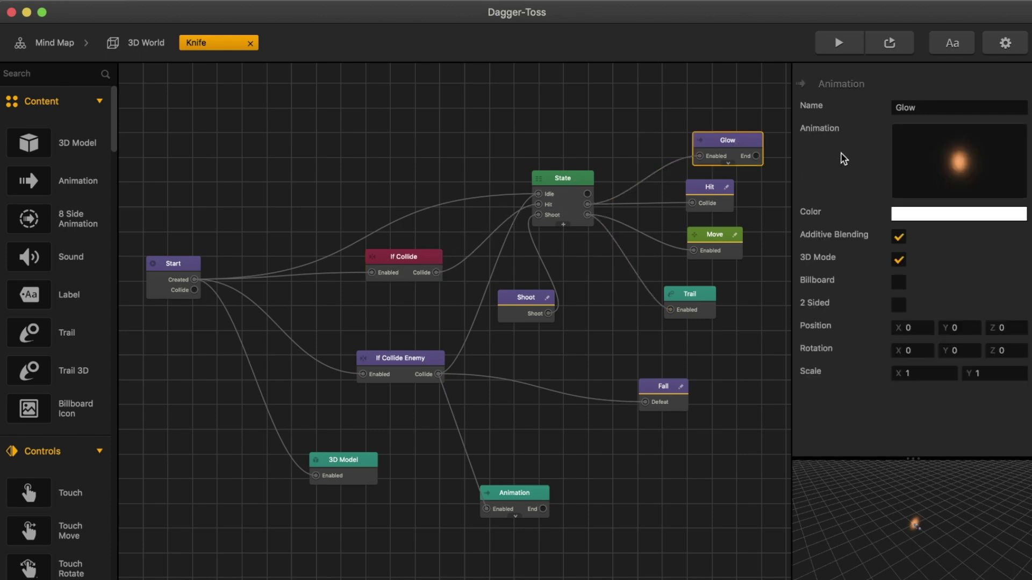
left_click(705, 189)
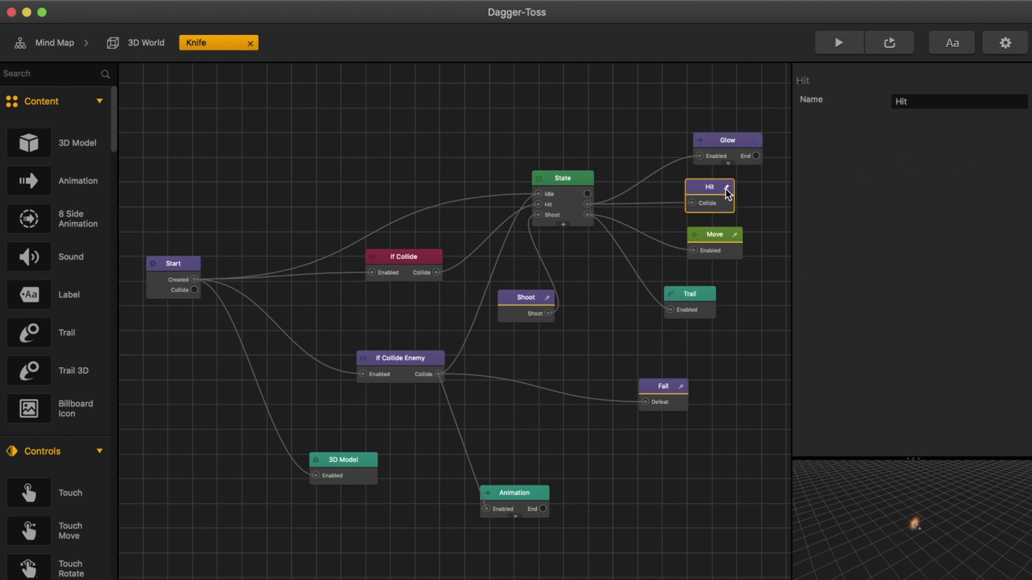
left_click(717, 236)
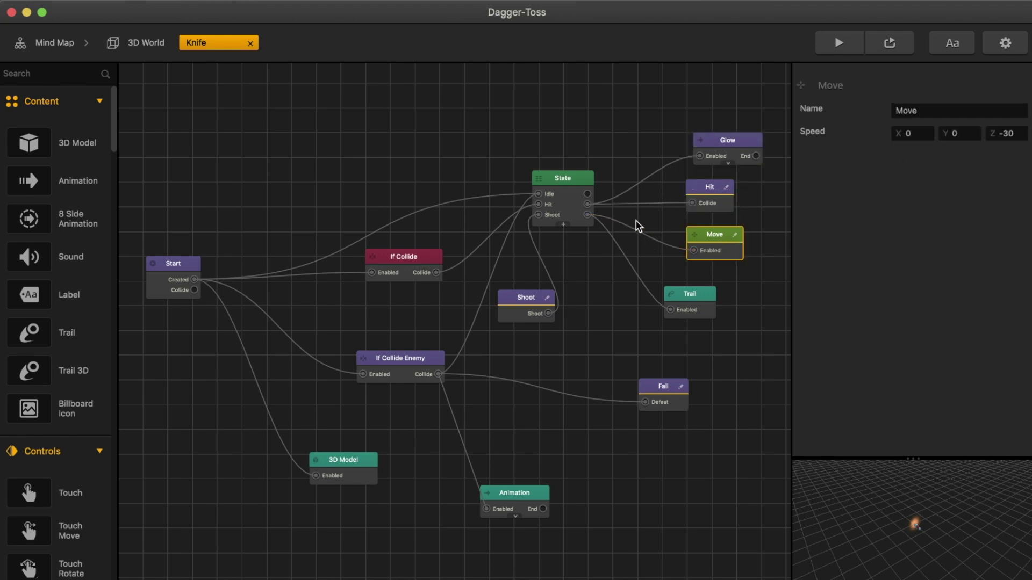
left_click(514, 300)
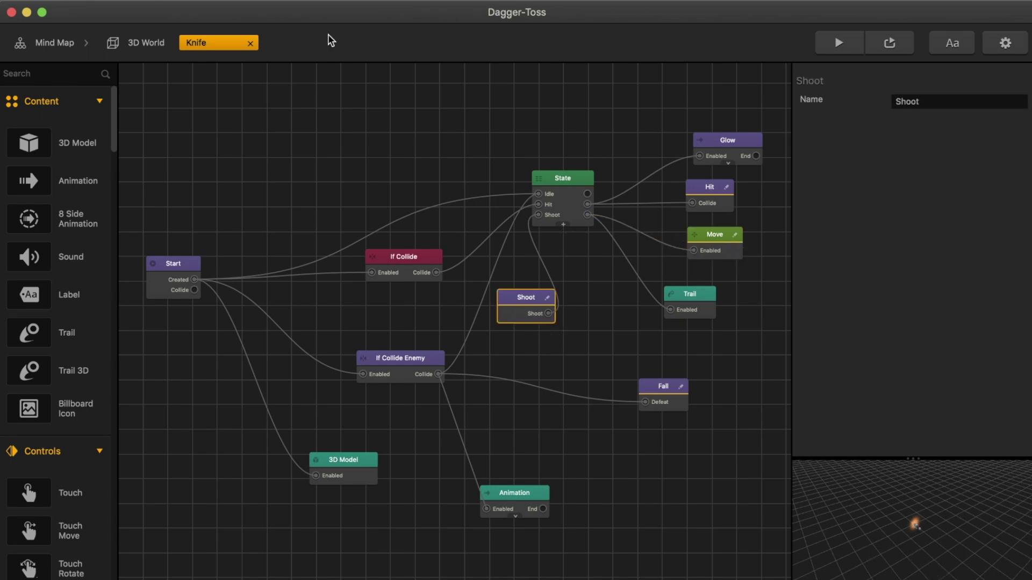
double_click(654, 382)
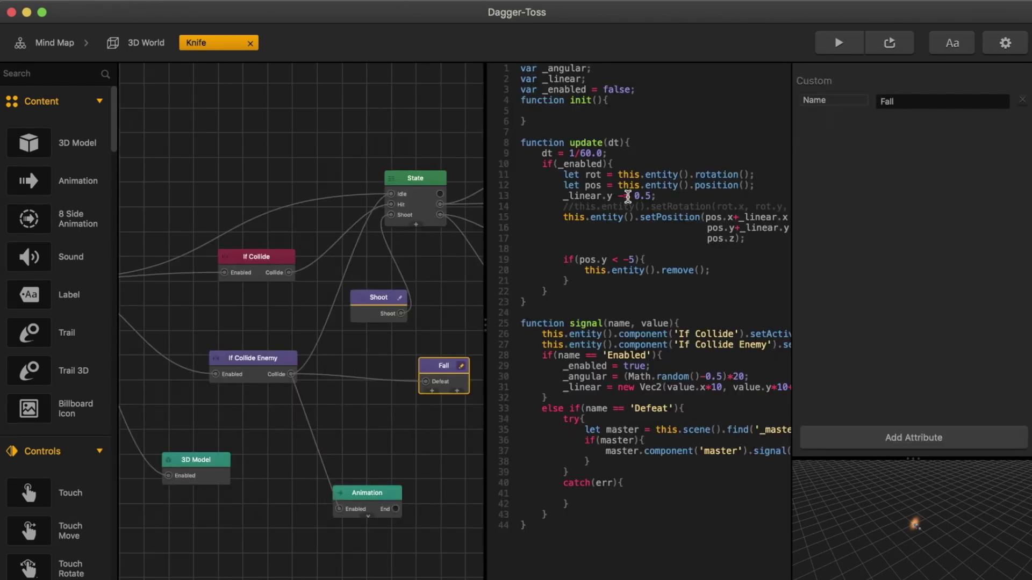
left_click(451, 340)
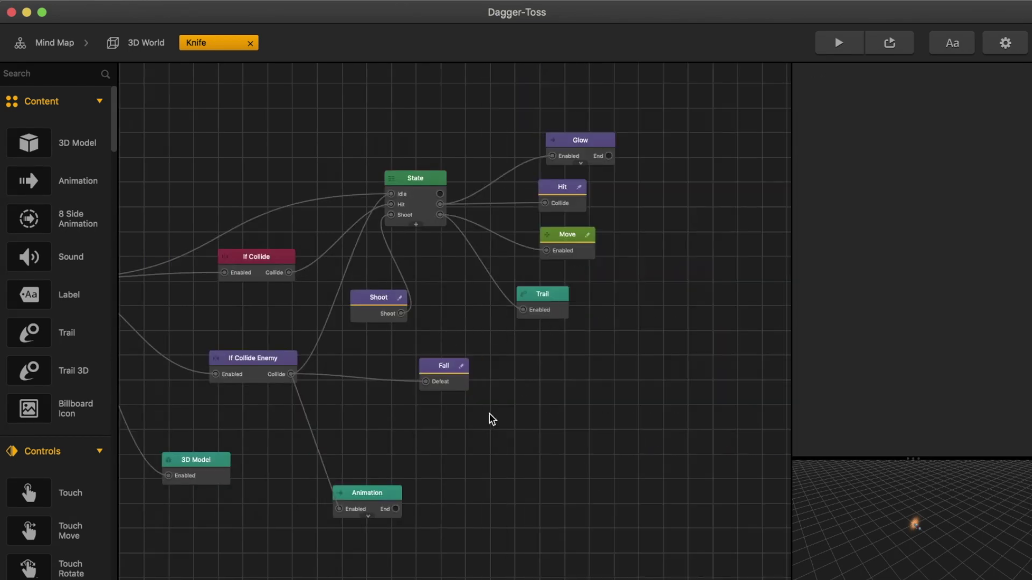
Return to the 3D World and examine the Trunk object's texture, mesh and physics properties
left_click(139, 43)
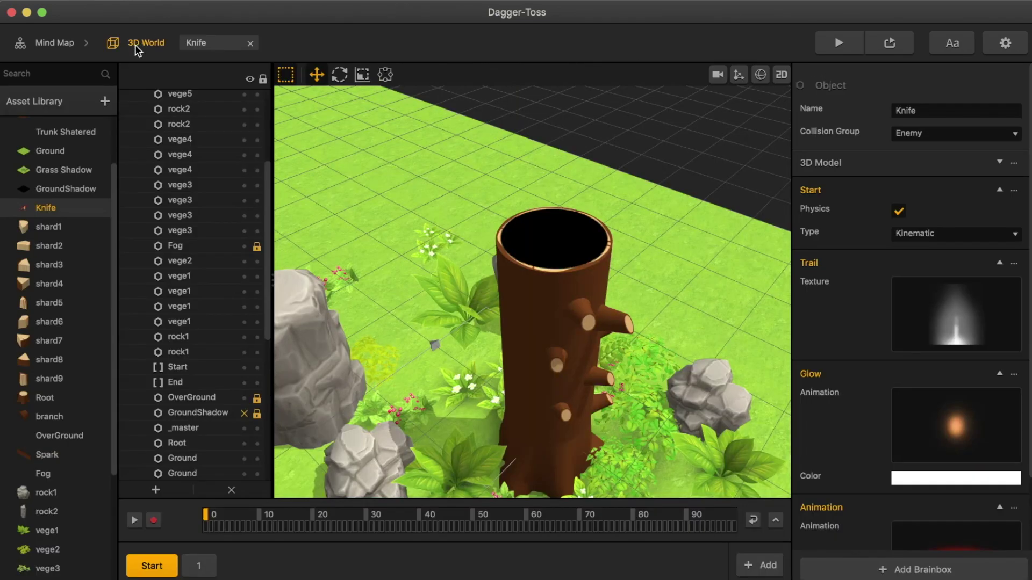
scroll(69, 226, "up", 3)
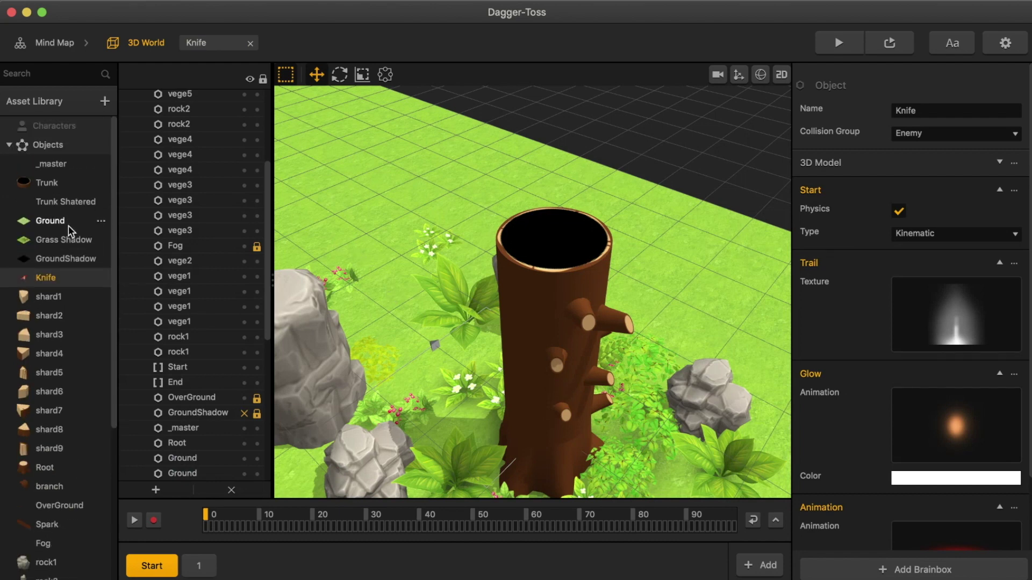
left_click(62, 184)
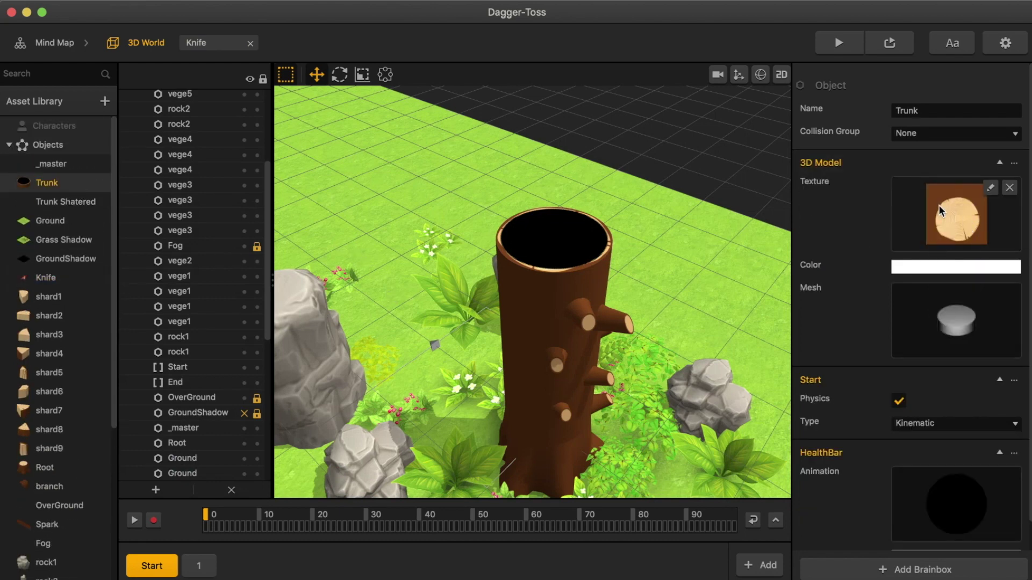
left_click(949, 328)
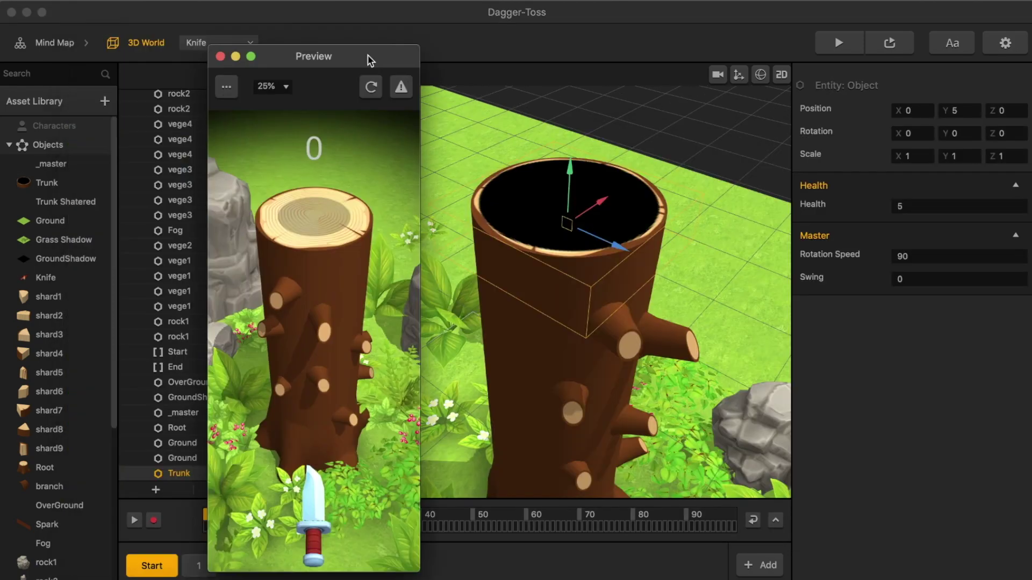
Enable Debug Mode in the game preview, restart the game and play-test it by throwing knives at the trunk
left_click_drag(368, 59, 690, 68)
left_click(545, 96)
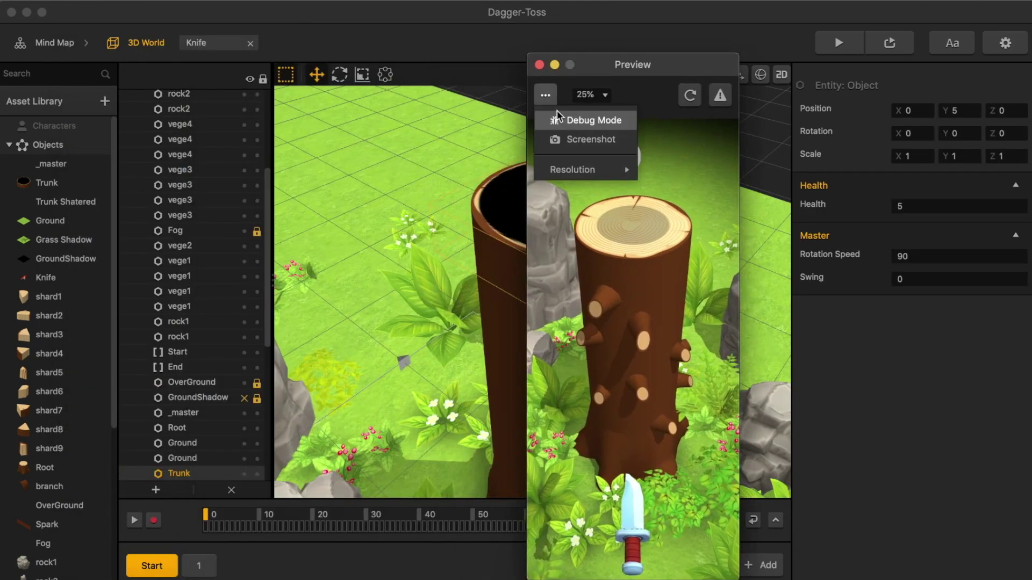
left_click(579, 119)
left_click(690, 95)
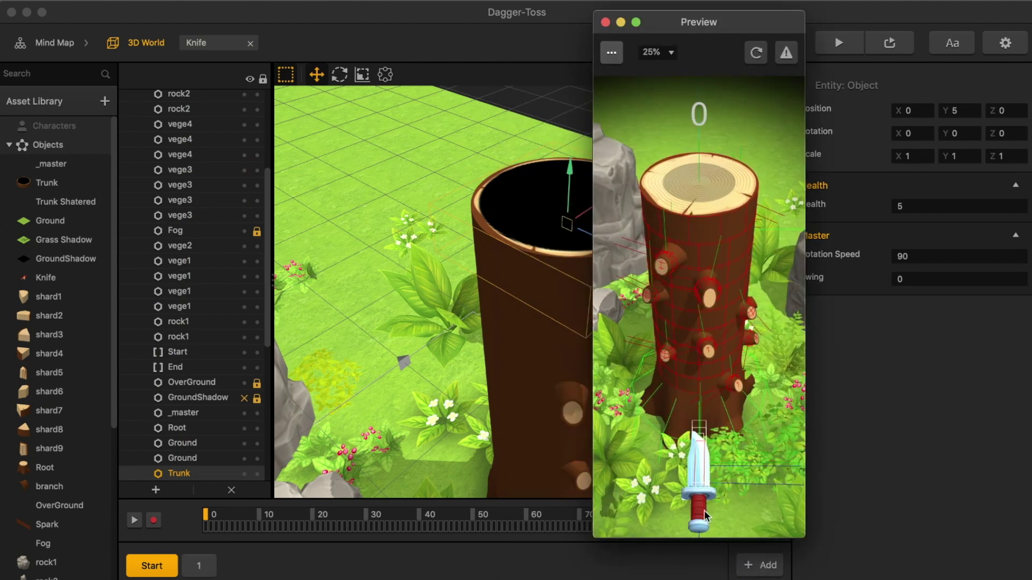
left_click(708, 190)
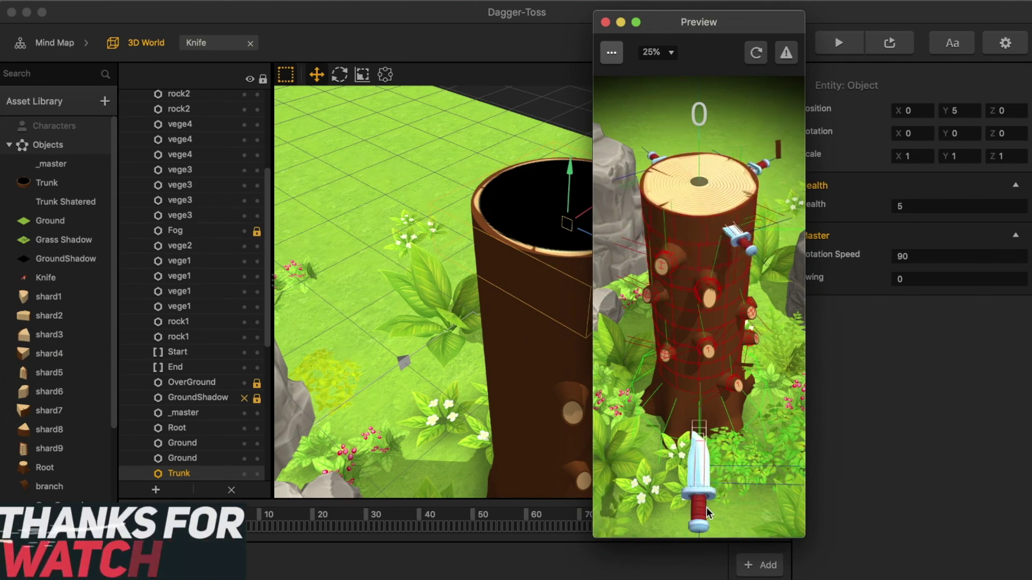
left_click(708, 481)
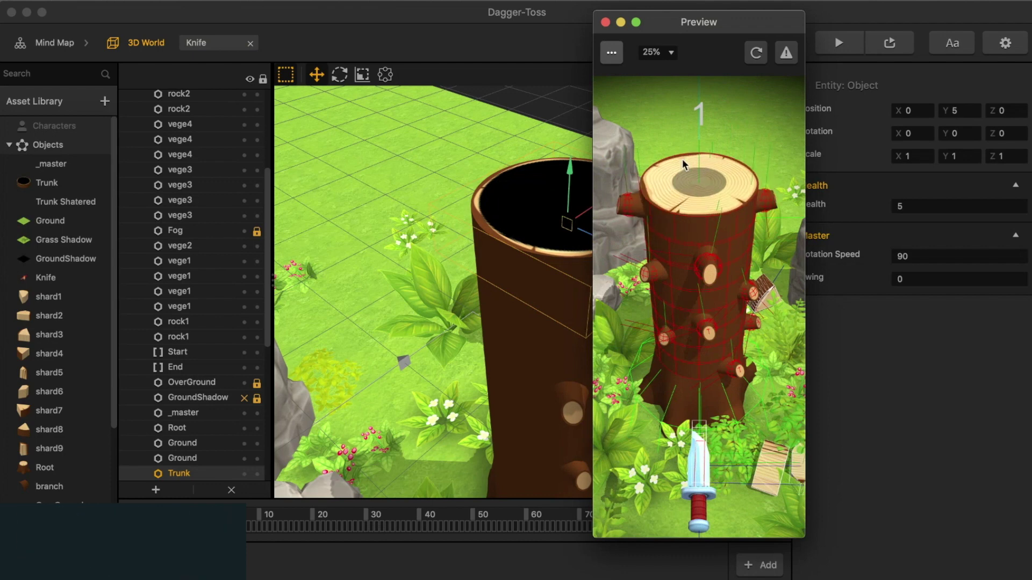
left_click(695, 276)
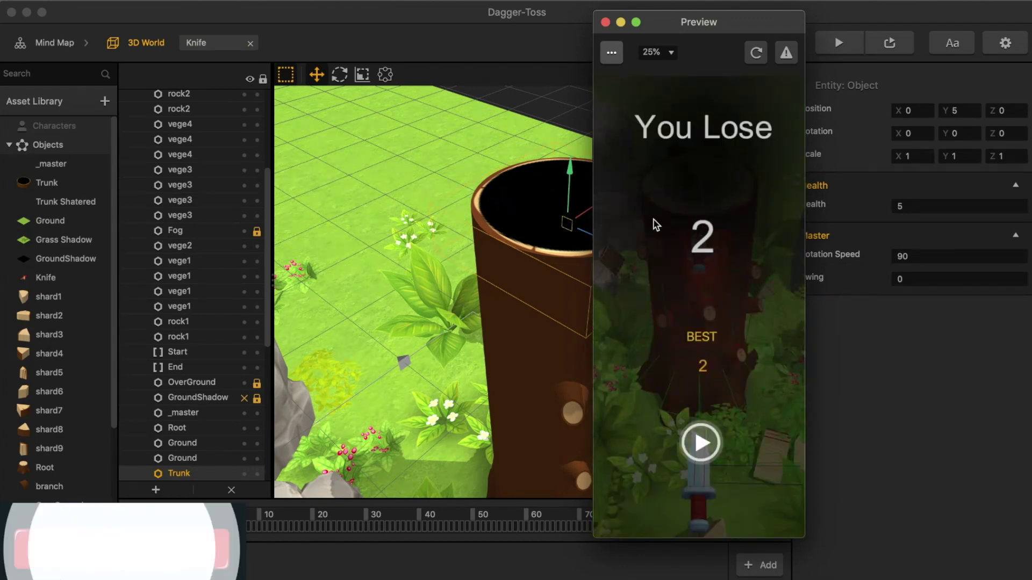
Show the Root object's properties and close the game preview
left_click(46, 467)
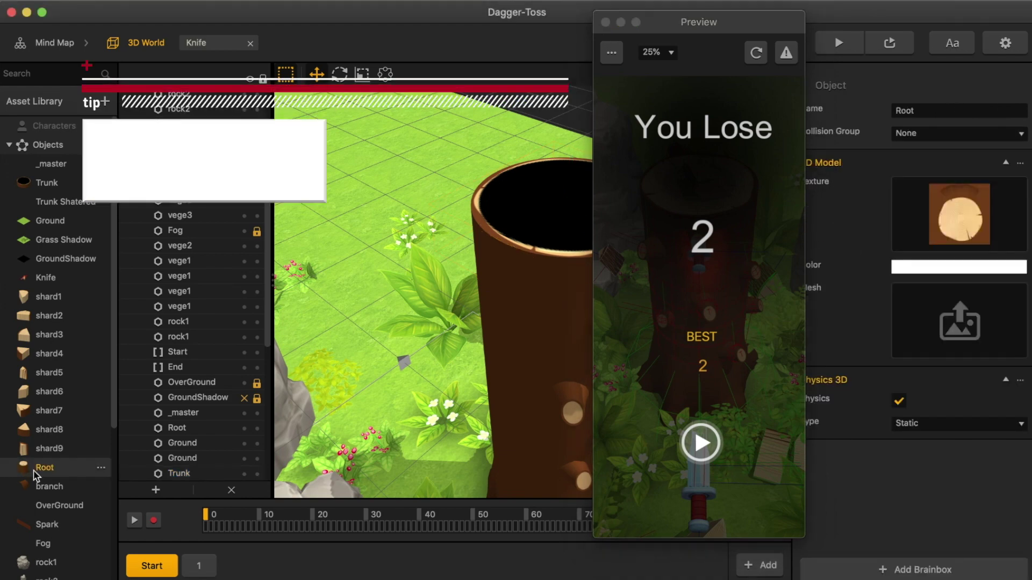
left_click(605, 22)
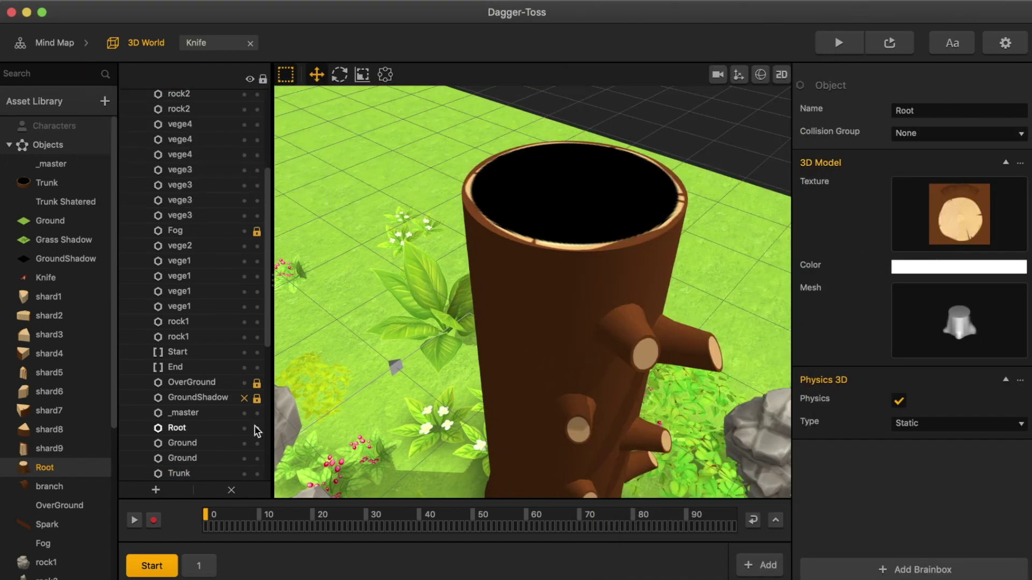
Slide the Trunk section with rotation speed 200 out to X 3.397, and place a raised shard6 object in the scene
scroll(253, 424, "down", 1)
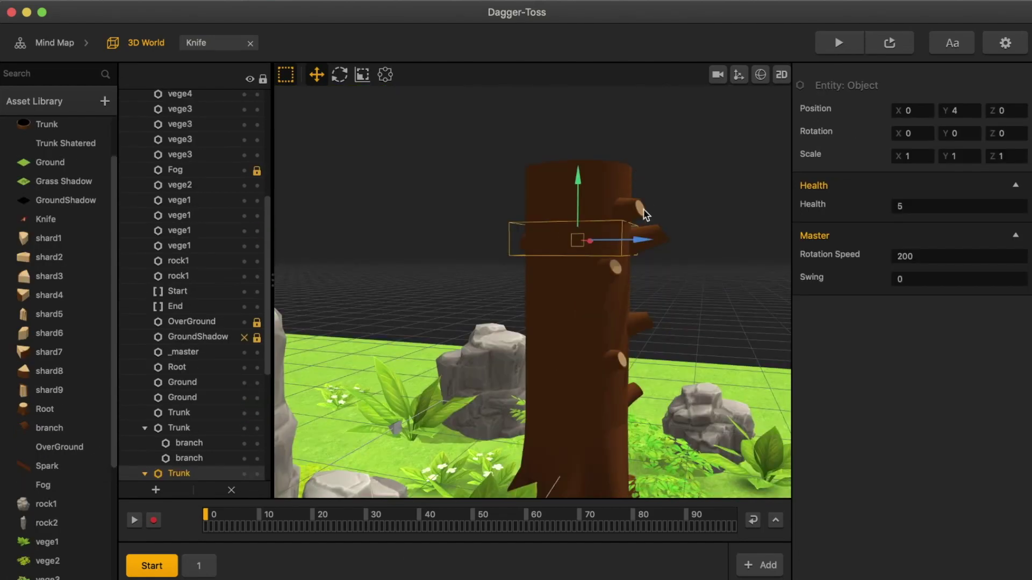
middle_click_drag(640, 214, 576, 226)
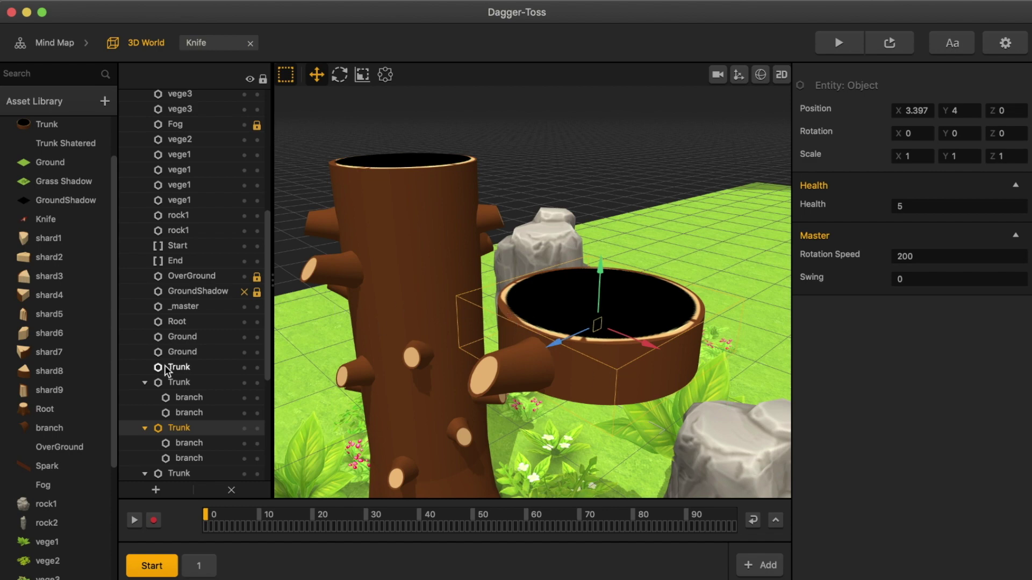
left_click(49, 333)
left_click_drag(48, 334, 578, 372)
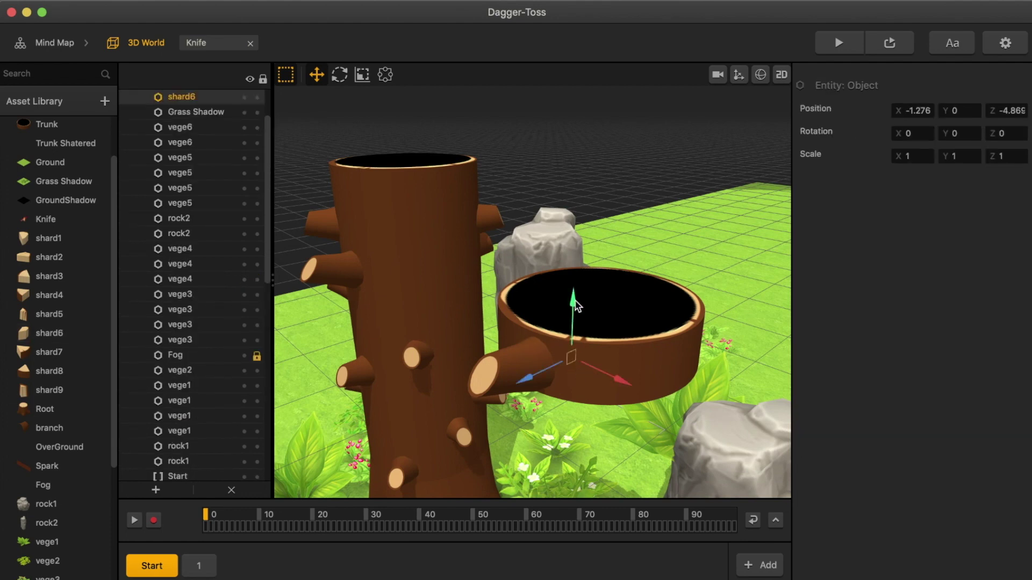
left_click_drag(572, 312, 576, 204)
Open the node graphs of the shard1 and Root objects to compare their Physics 3D and 3D Model nodes
double_click(37, 237)
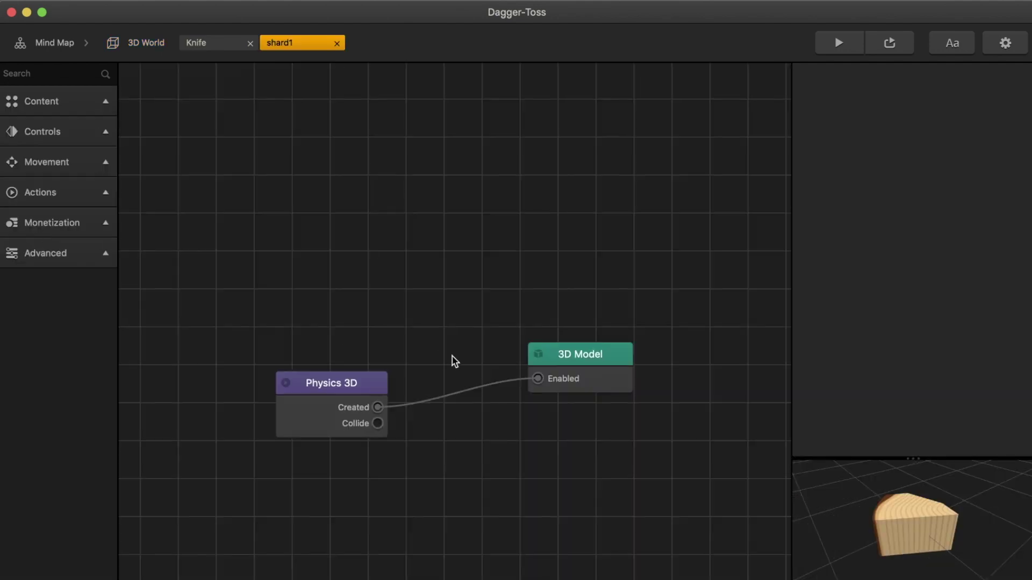
left_click(195, 42)
left_click(144, 42)
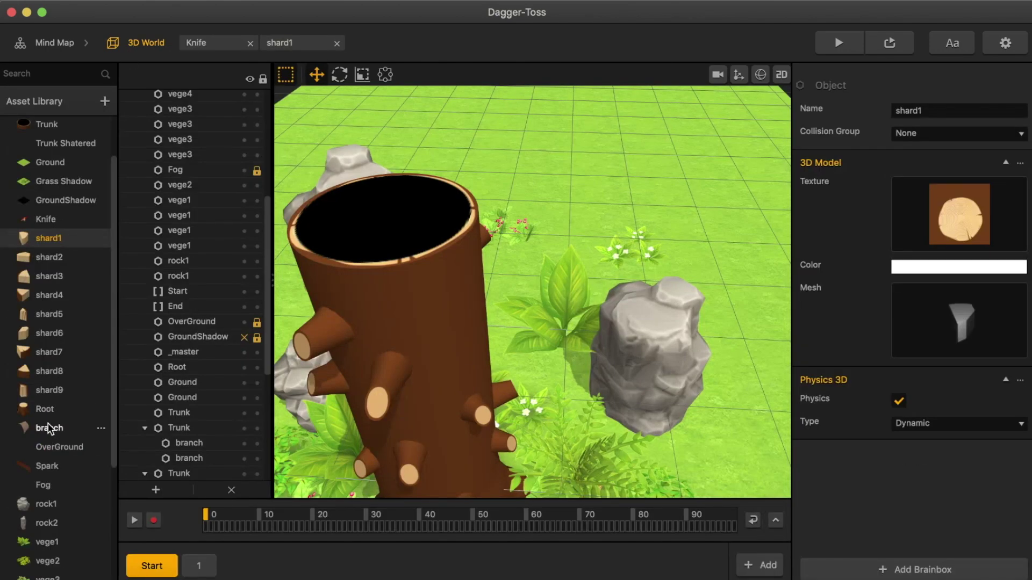
double_click(44, 408)
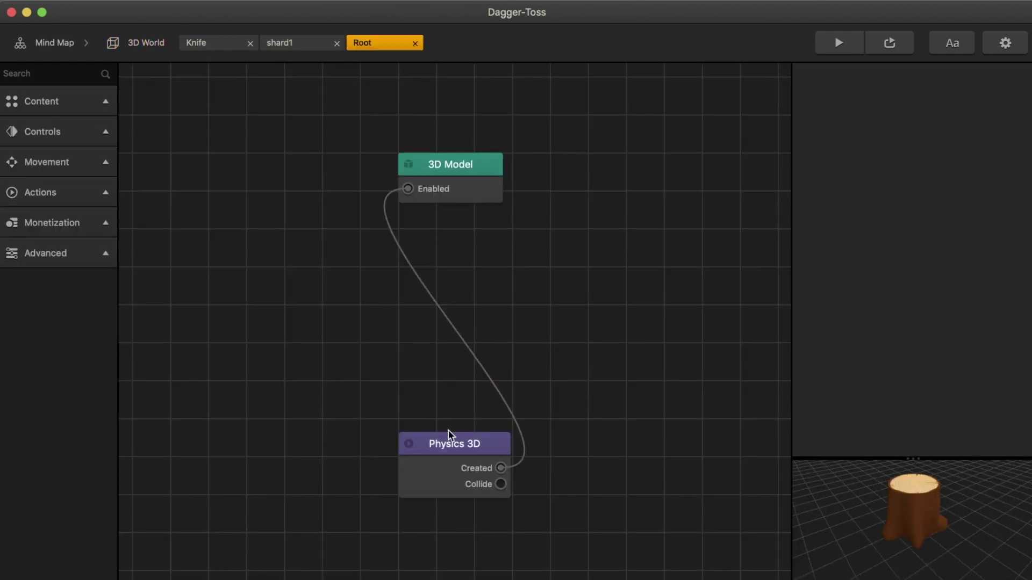
Select a branch attached to the Trunk in the 3D World, view it from around, and show the branch object's properties
left_click_drag(449, 435, 376, 321)
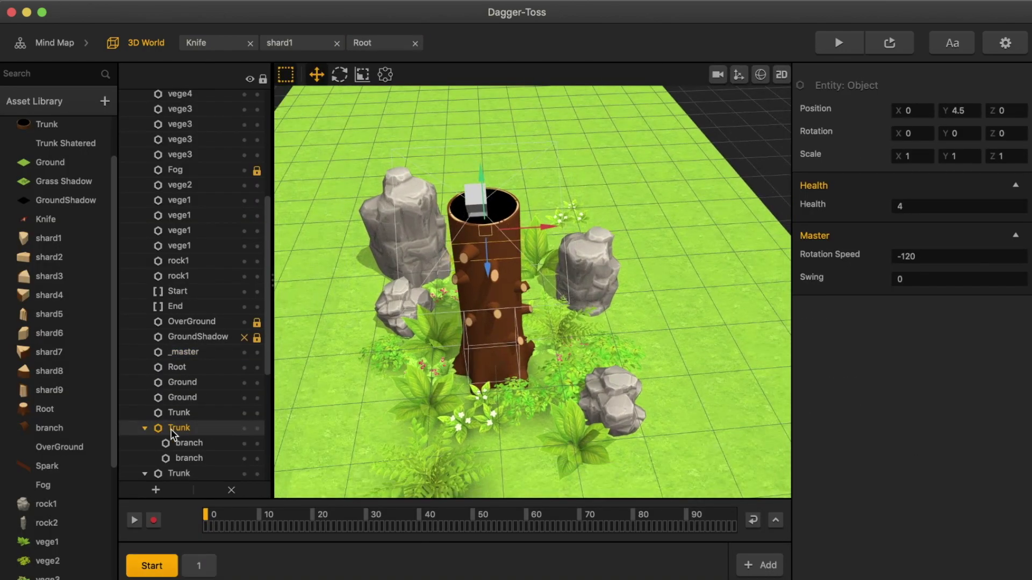
left_click(182, 444)
right_click_drag(537, 279, 599, 284)
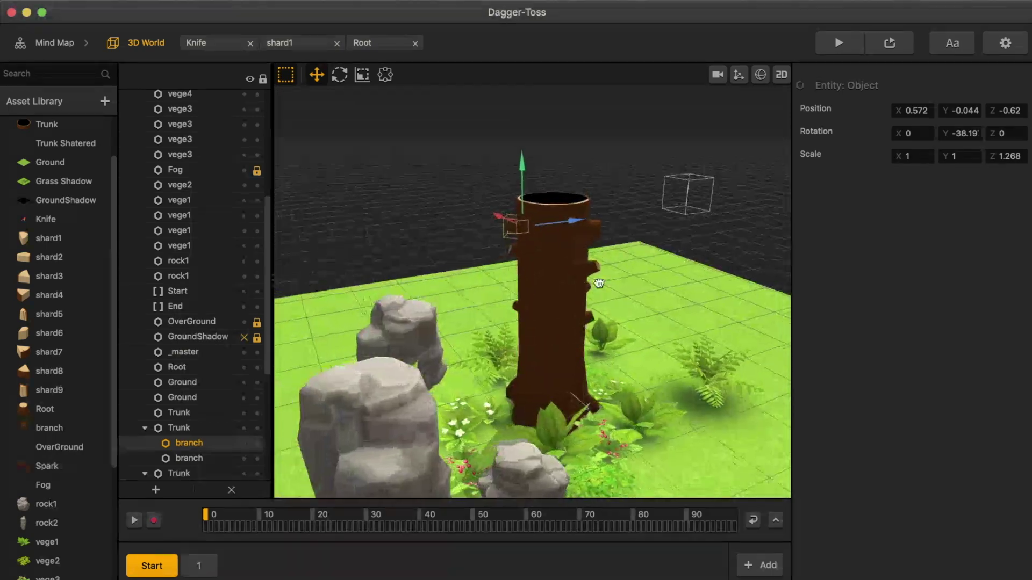
left_click(39, 430)
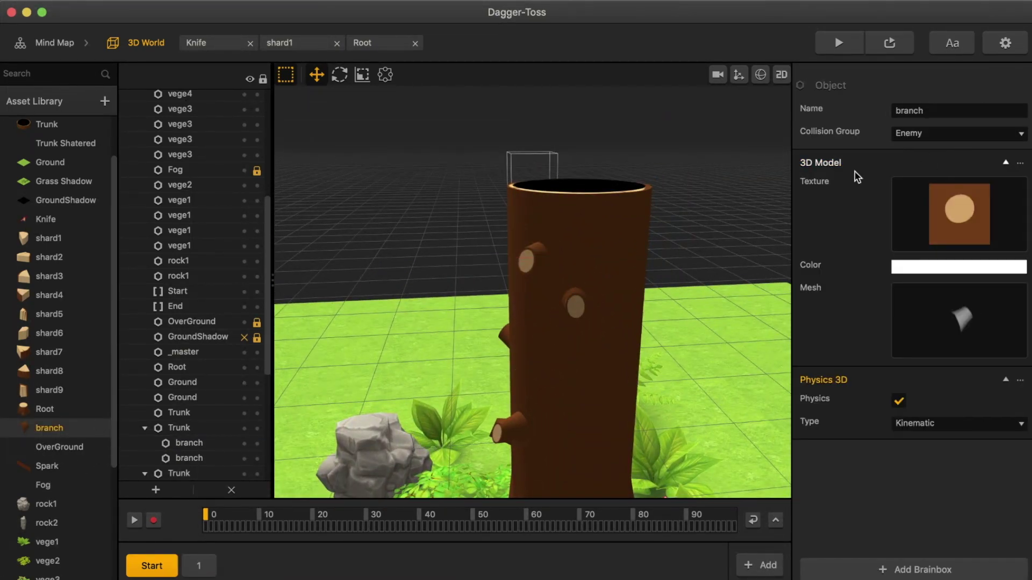
Show the rock1 object's properties, select a rock1 instance in the scene, and view the scenery around the trunk base
left_click(46, 504)
left_click(417, 441)
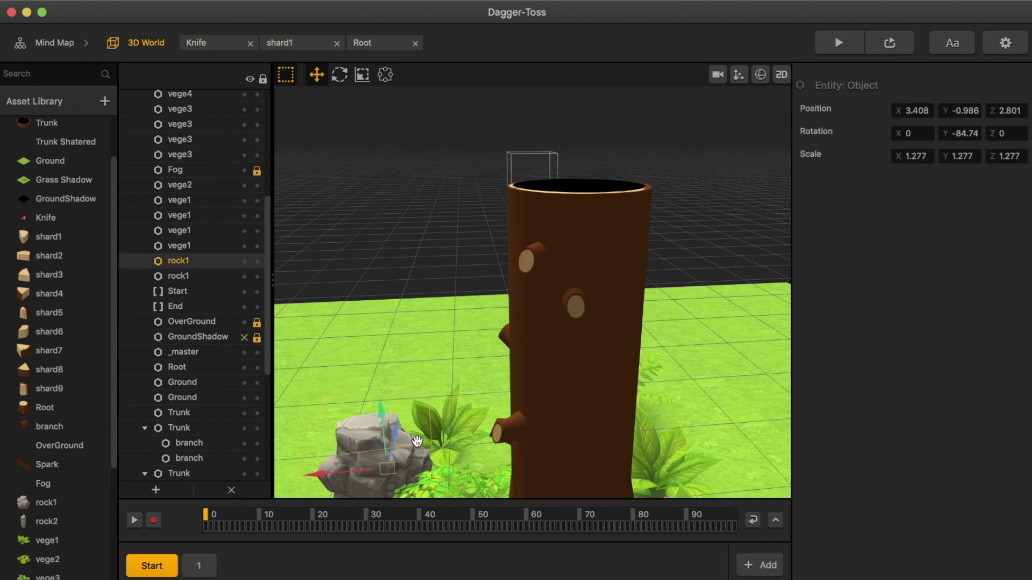
right_click_drag(417, 441, 533, 304)
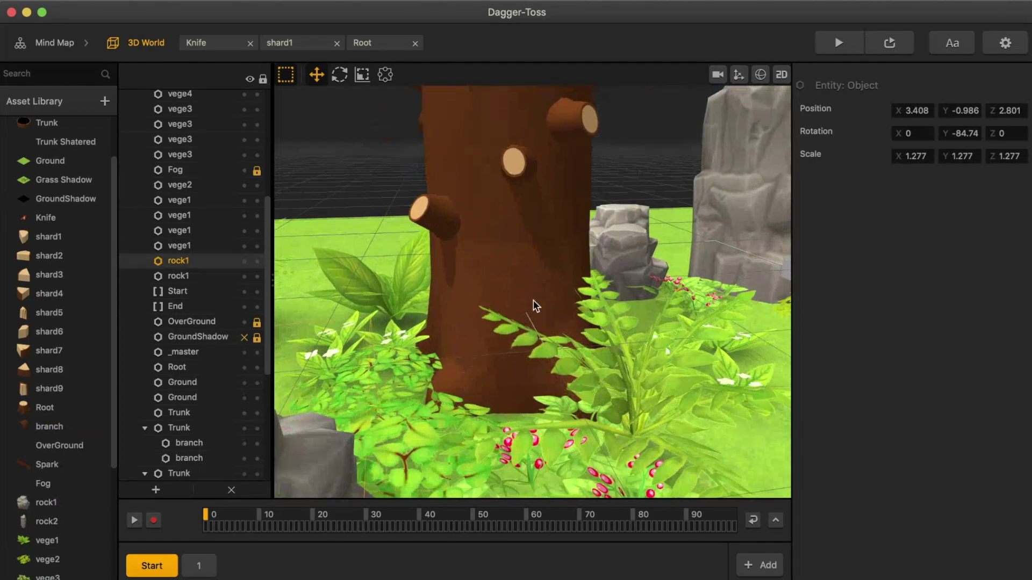
scroll(534, 306, "down", 5)
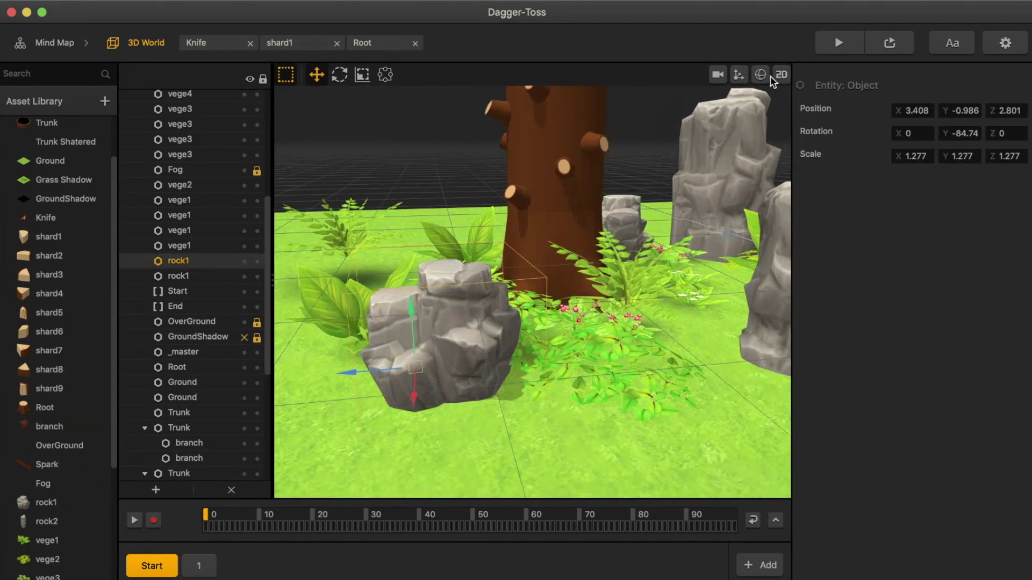
Turn on the physics shape display, inspect the GroundShadow's Start collision shape, and turn the display off again
left_click(762, 76)
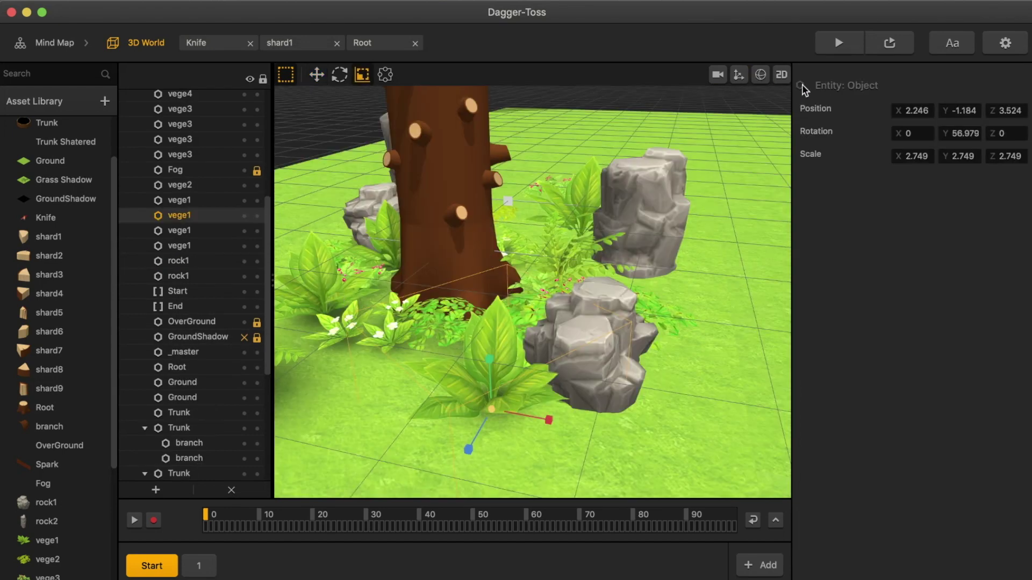
left_click(760, 75)
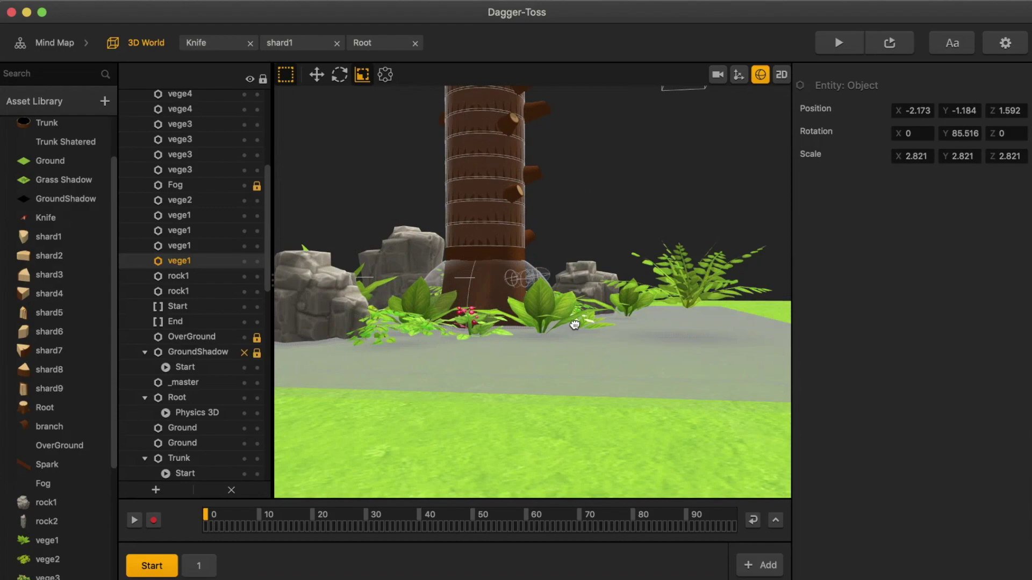
middle_click_drag(575, 325, 450, 344)
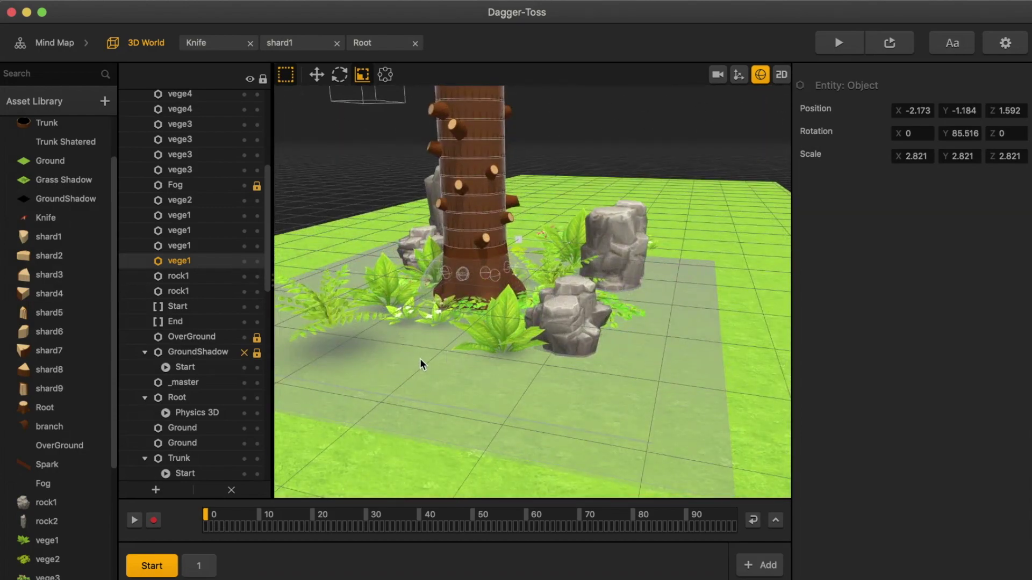
scroll(418, 359, "up", 5)
middle_click_drag(418, 359, 472, 322)
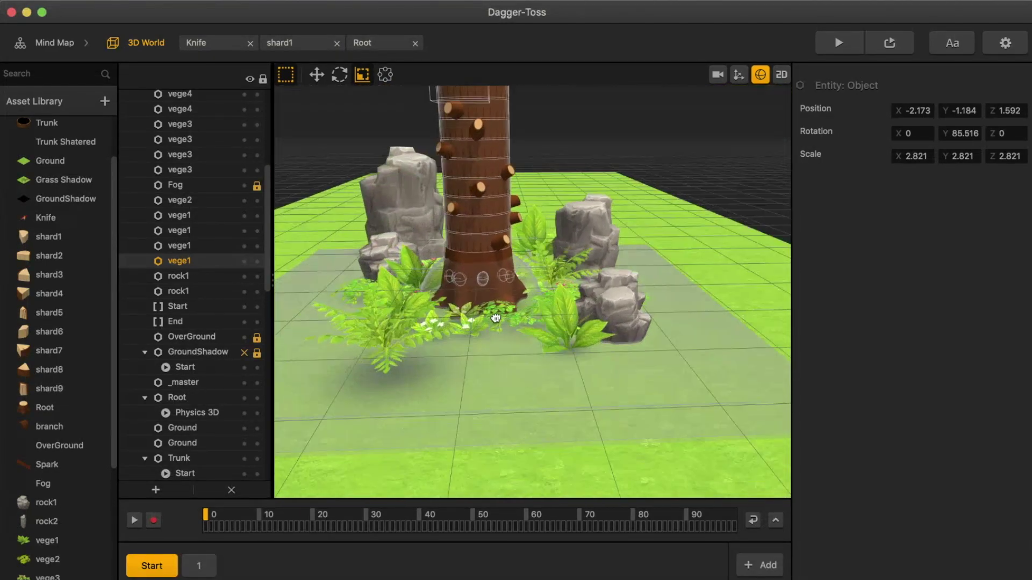
left_click(563, 325)
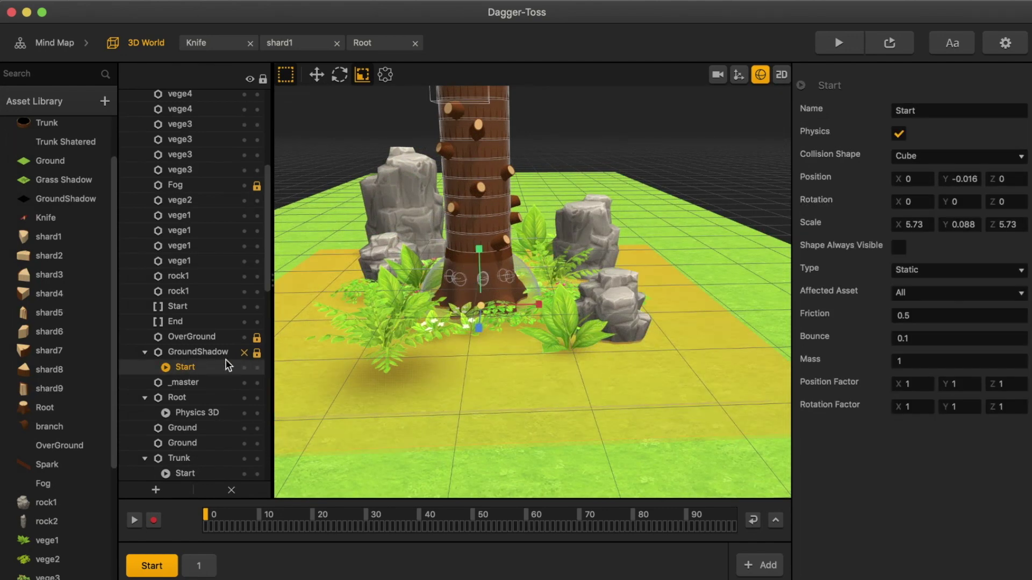
left_click(763, 75)
Select the _master entity in the scene and open the _master object's node graph from the asset library
middle_click_drag(476, 323, 441, 304)
left_click(576, 189)
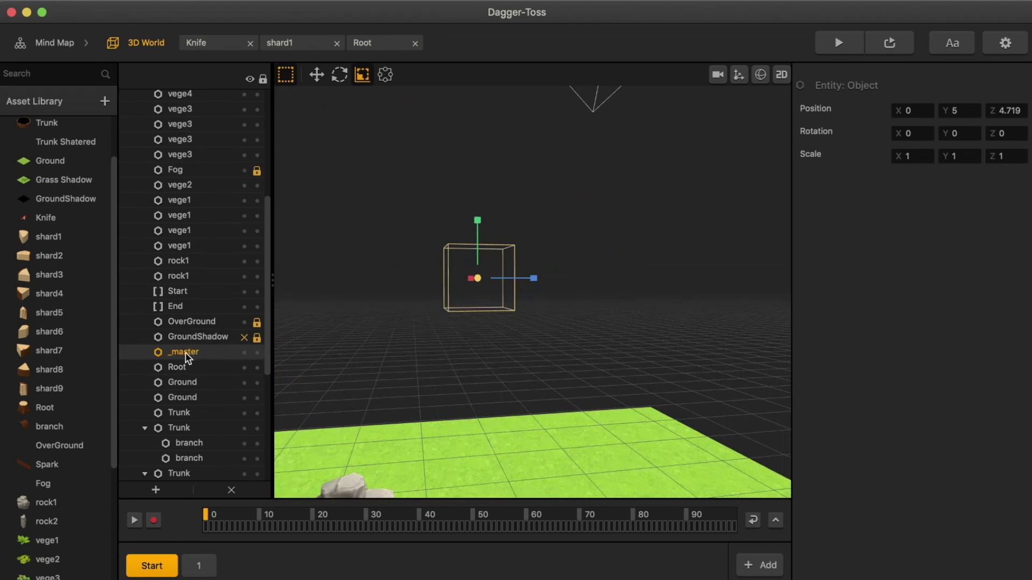
scroll(183, 295, "down", 5)
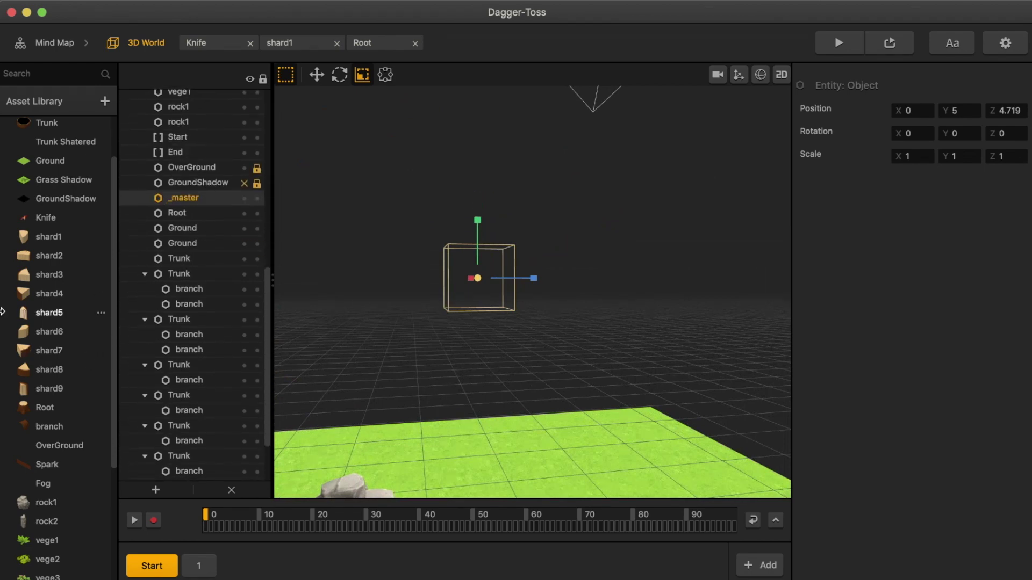
scroll(49, 321, "down", 5)
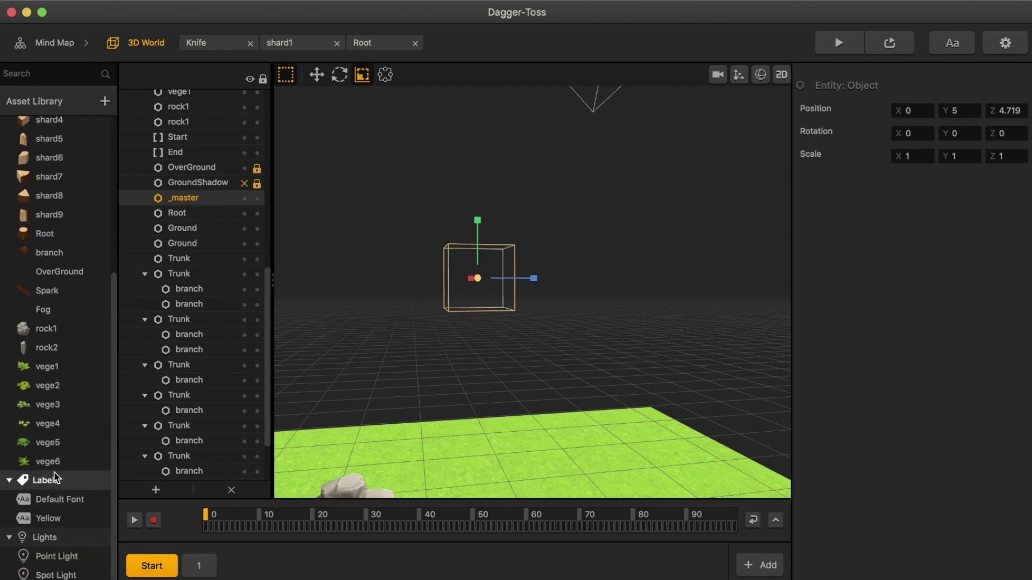
scroll(38, 388, "up", 3)
scroll(38, 387, "up", 5)
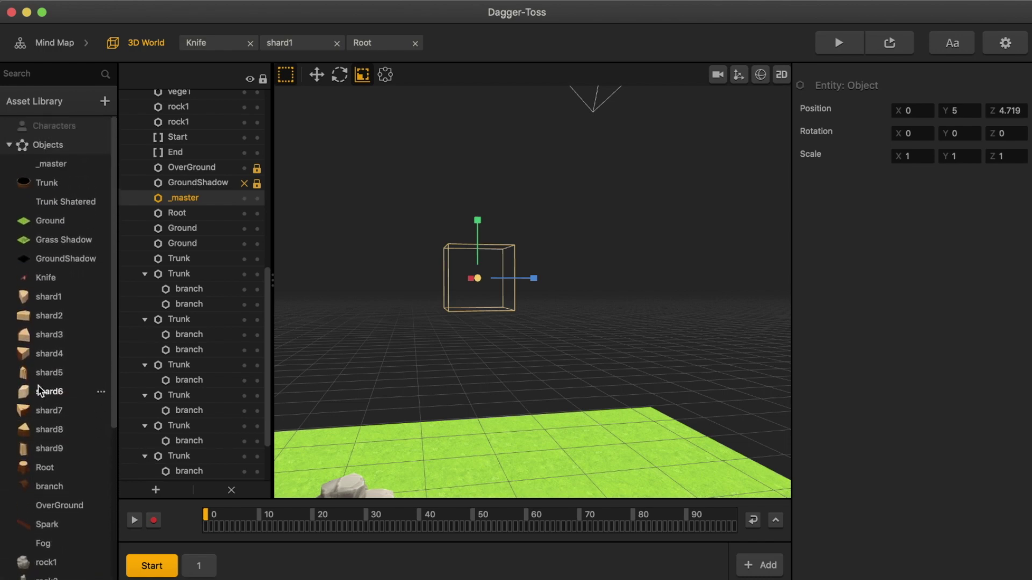
double_click(48, 166)
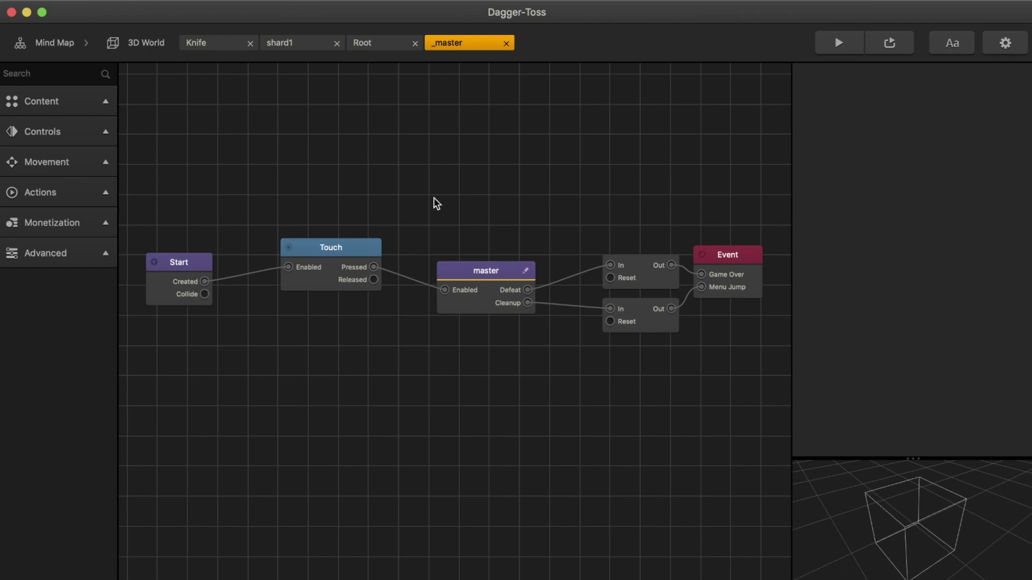
Examine the Start and Touch nodes and the master node's script in the _master graph
left_click(178, 263)
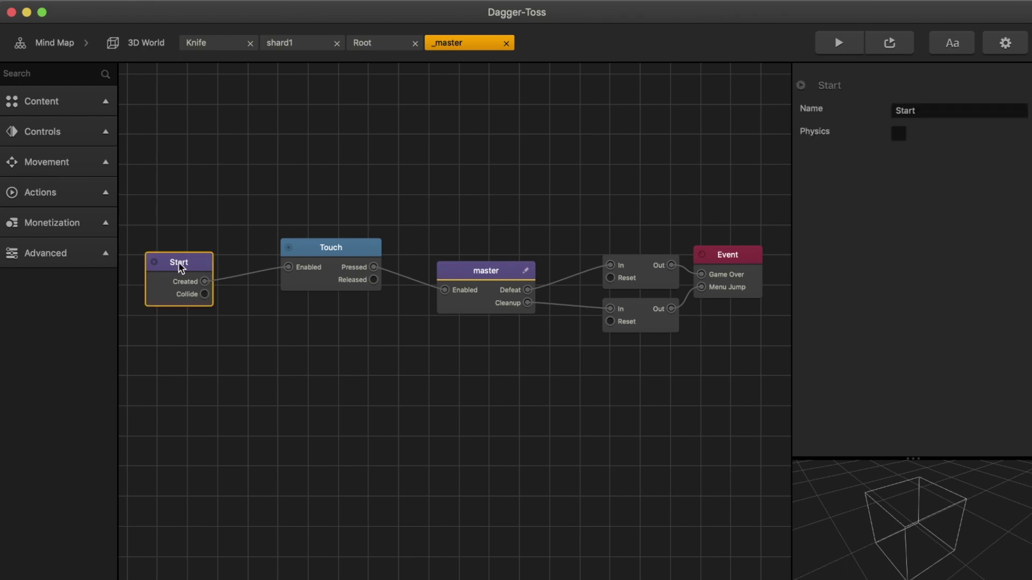
left_click(346, 256)
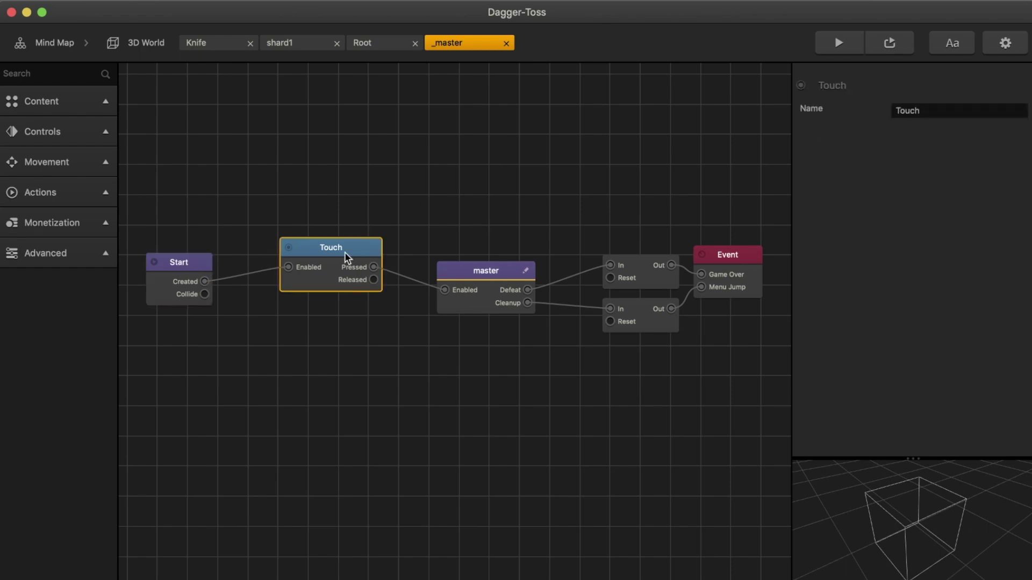
double_click(491, 272)
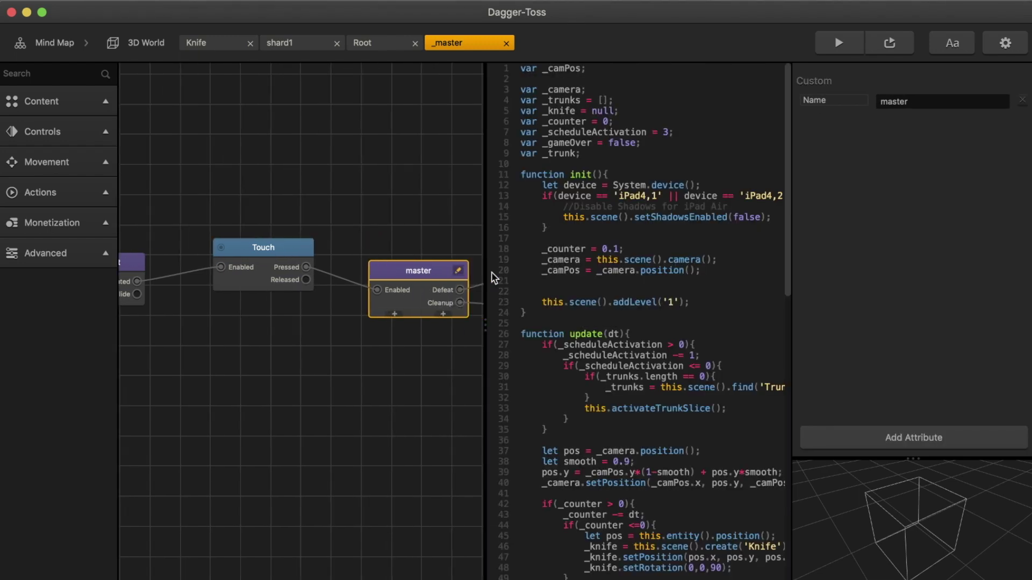
left_click(423, 226)
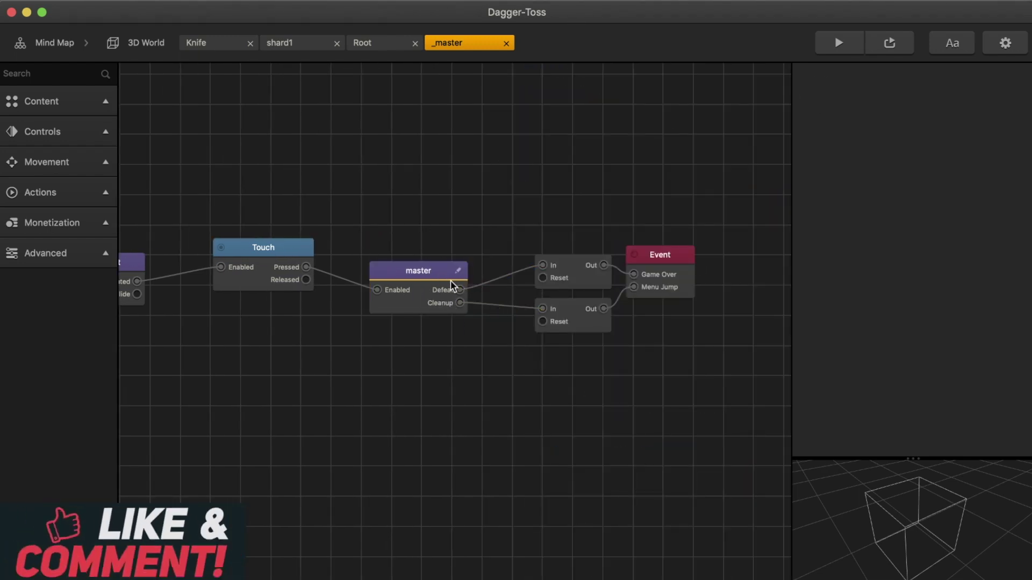
Move the Event node slightly farther from the two nodes feeding it in the _master graph, and return to the 3D World
left_click(431, 267)
left_click_drag(678, 253, 728, 264)
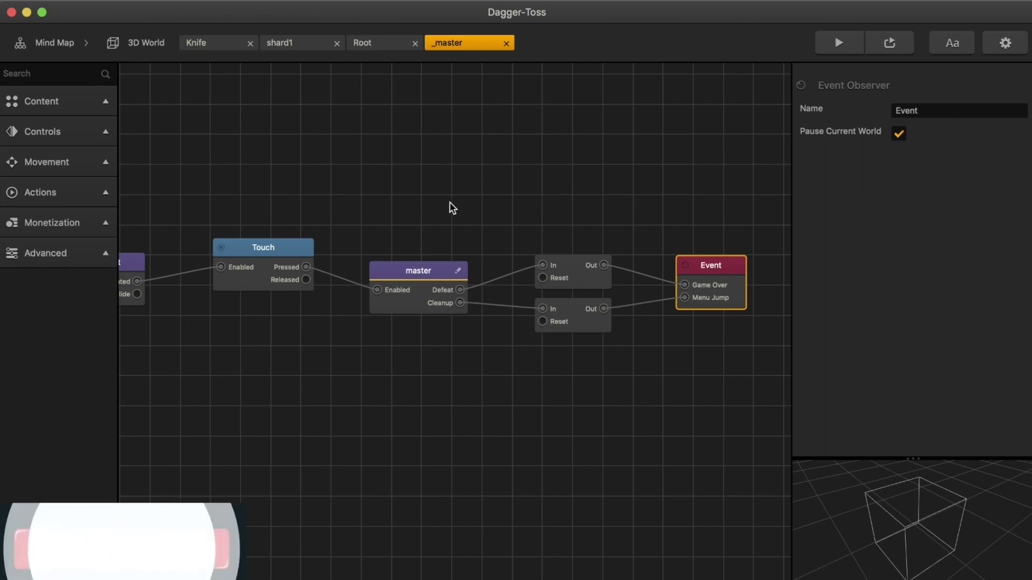
left_click(146, 43)
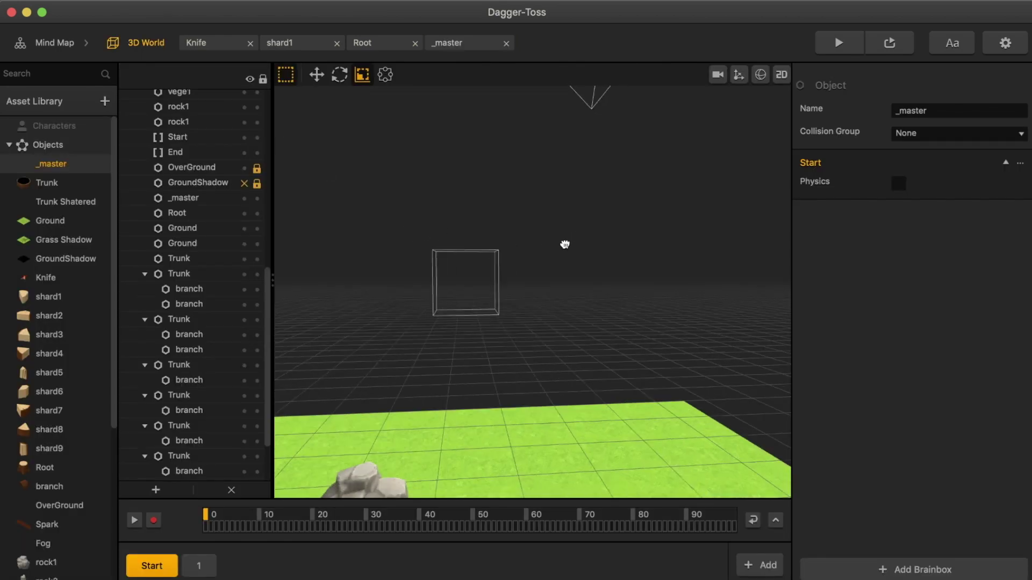
View the whole trunk in the scene and open the Trunk object's node graph
mouse_move(564, 242)
middle_mouse_down()
mouse_move(564, 299)
mouse_move(618, 298)
middle_mouse_up()
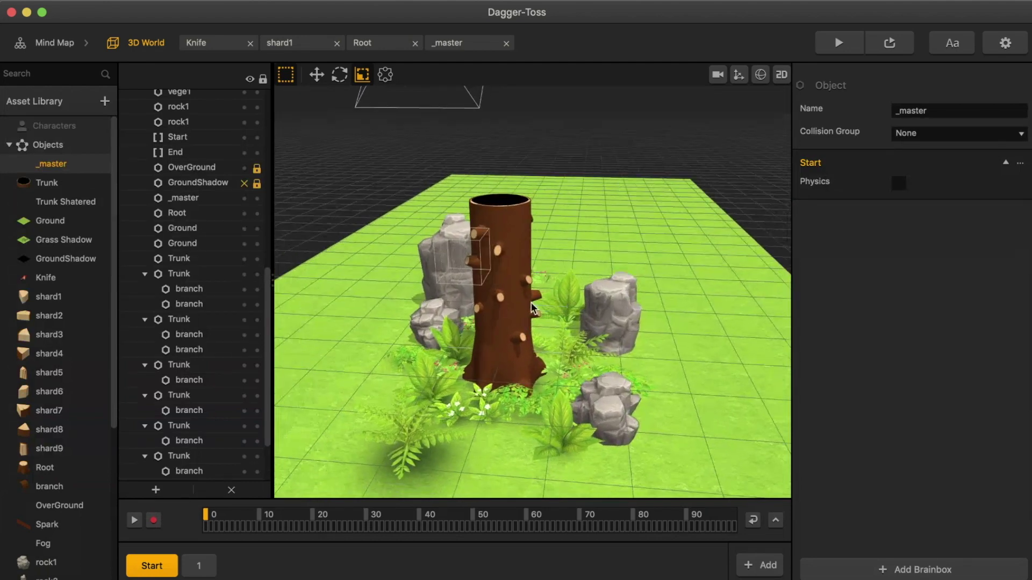
double_click(179, 273)
left_click(47, 183)
double_click(61, 177)
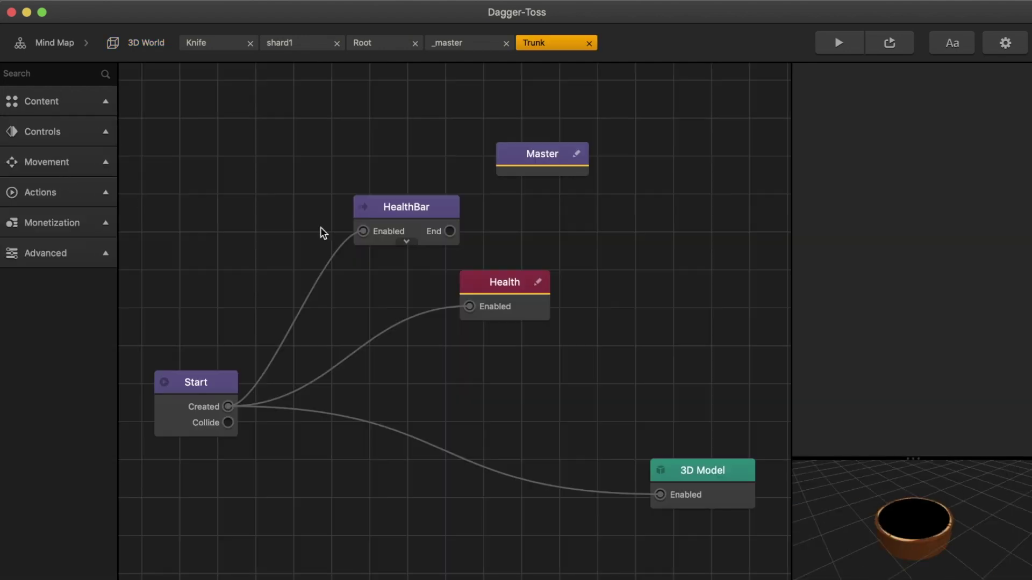
Move the Trunk graph's Health node slightly lower and show the properties of the Health and HealthBar nodes
left_click_drag(497, 280, 496, 308)
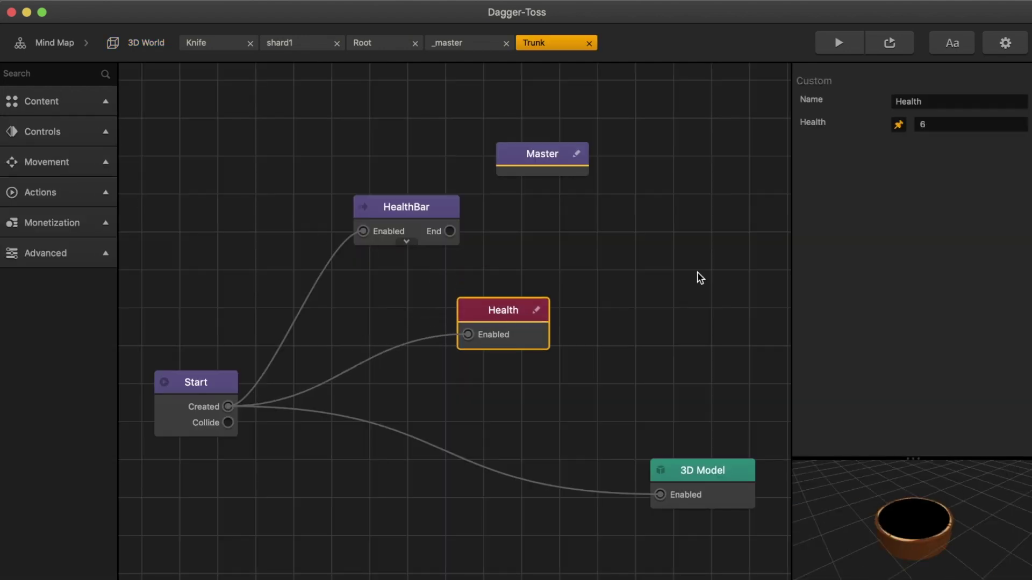
left_click(947, 127)
left_click(441, 210)
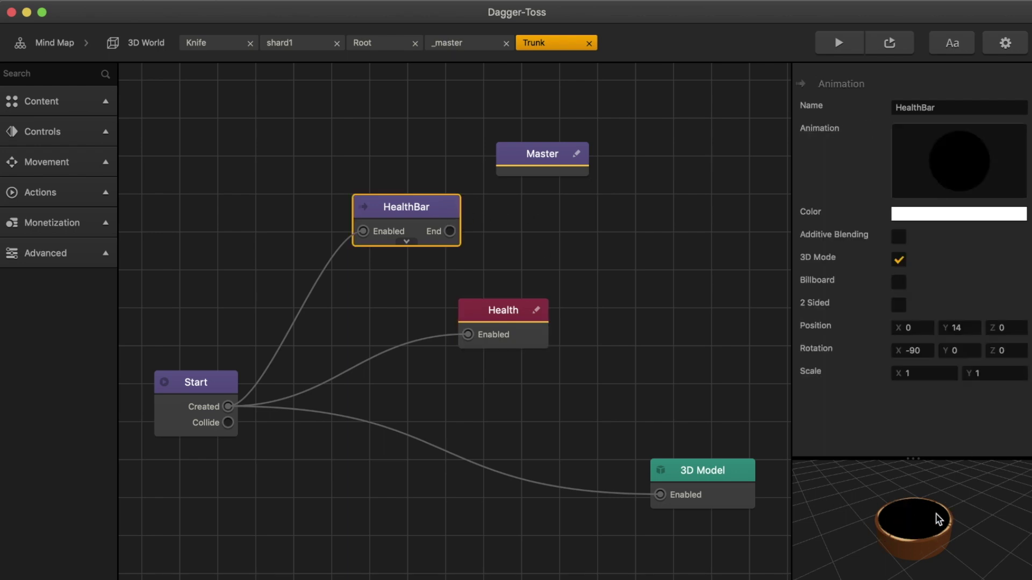
Open the Trunk's Master script, highlight its entire code to review it, and return to the 3D World
left_click(574, 156)
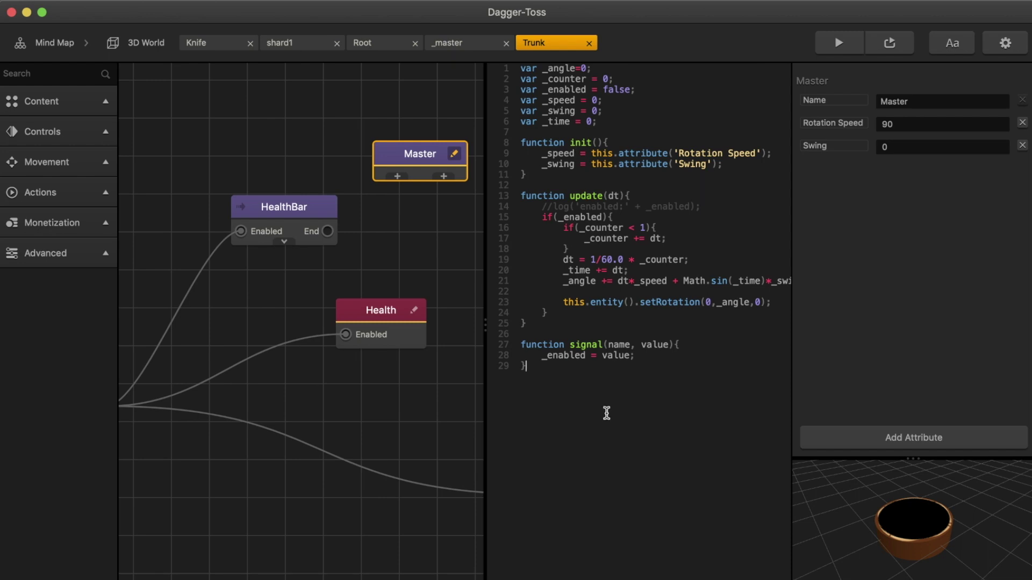
left_click_drag(607, 413, 461, 42)
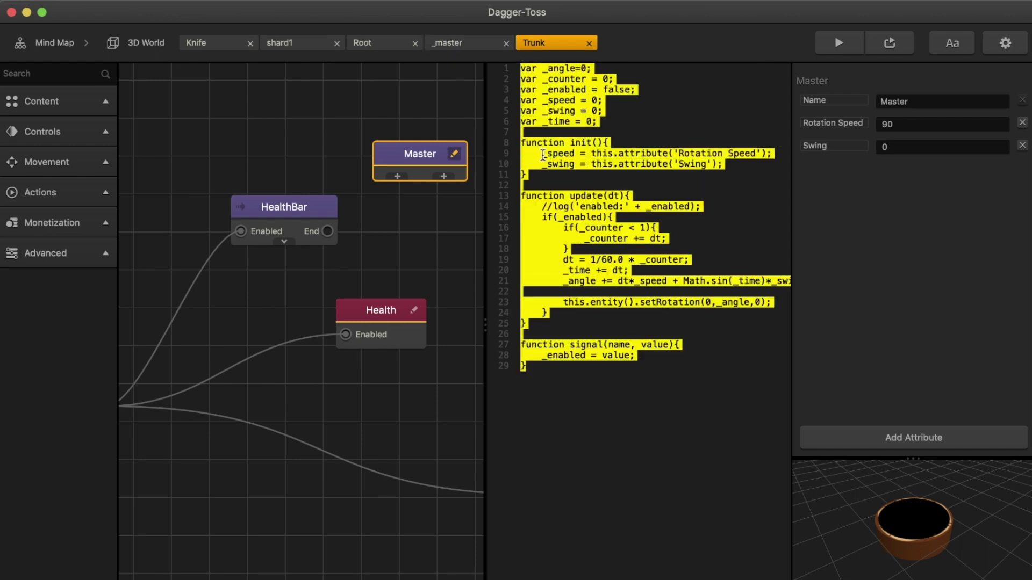
left_click_drag(542, 154, 545, 156)
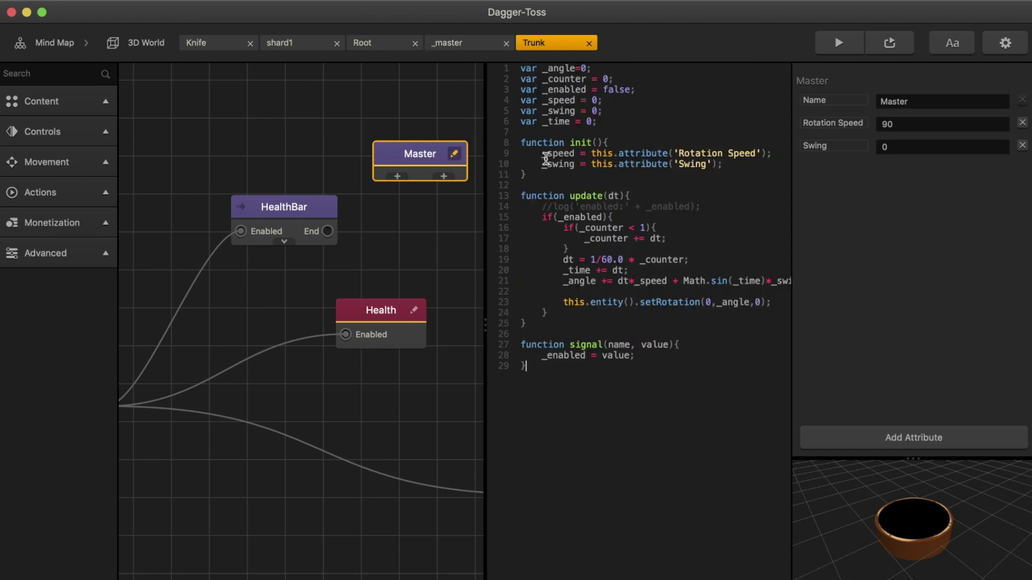
left_click(419, 107)
left_click(149, 43)
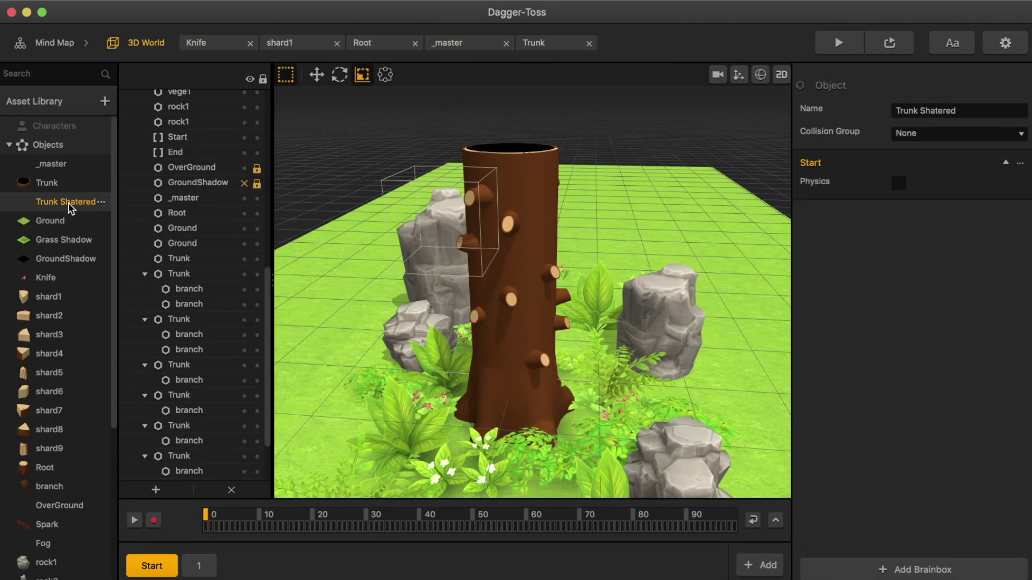
Open the Trunk Shatered object's node graph, view the code of its Script node, and return to the 3D World
double_click(70, 203)
left_click(555, 294)
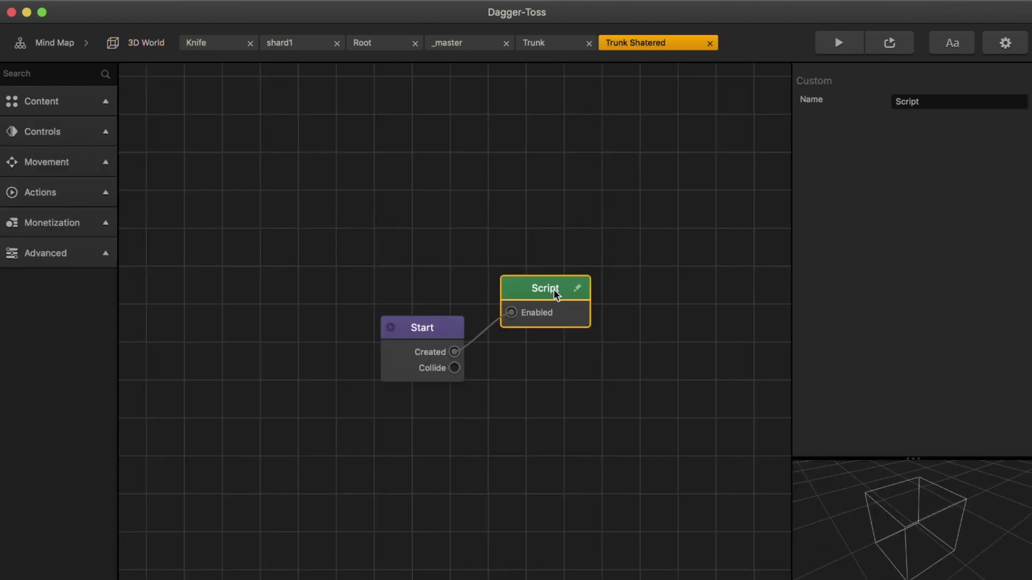
left_click(578, 289)
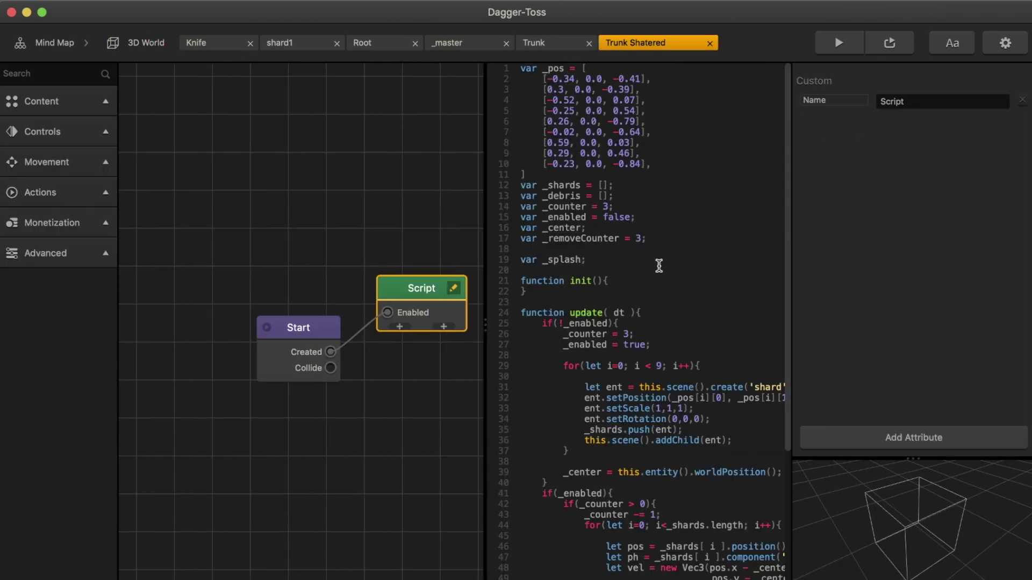
left_click(155, 48)
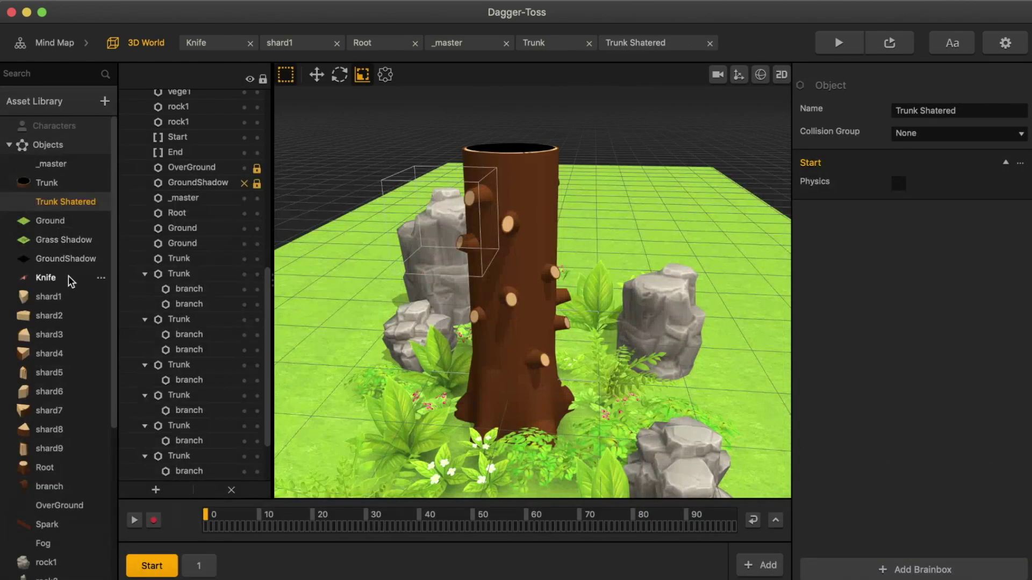
Look through the Ground and Root objects' node graphs, returning to the 3D World after each
double_click(72, 227)
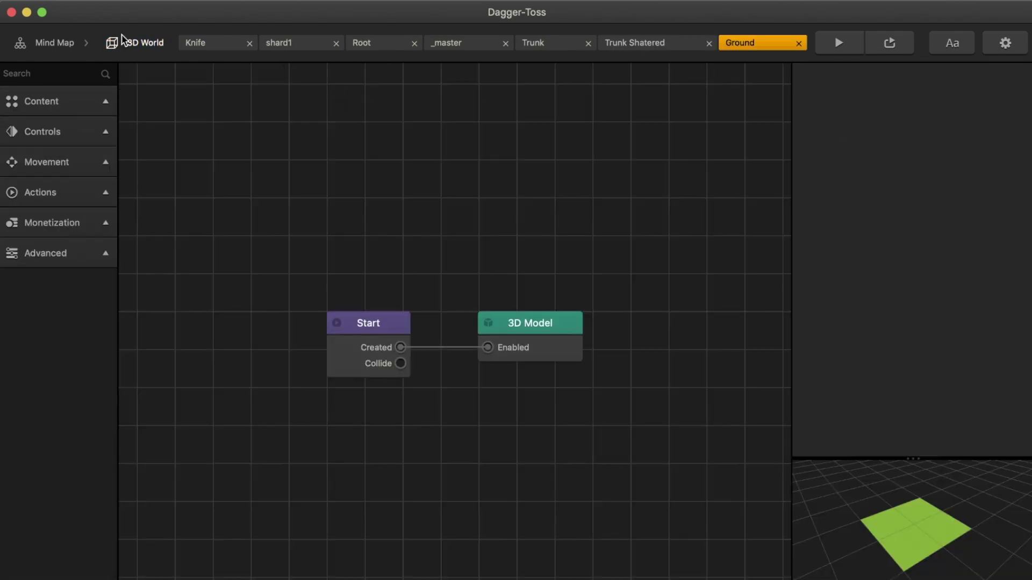
left_click(113, 42)
scroll(59, 350, "down", 1)
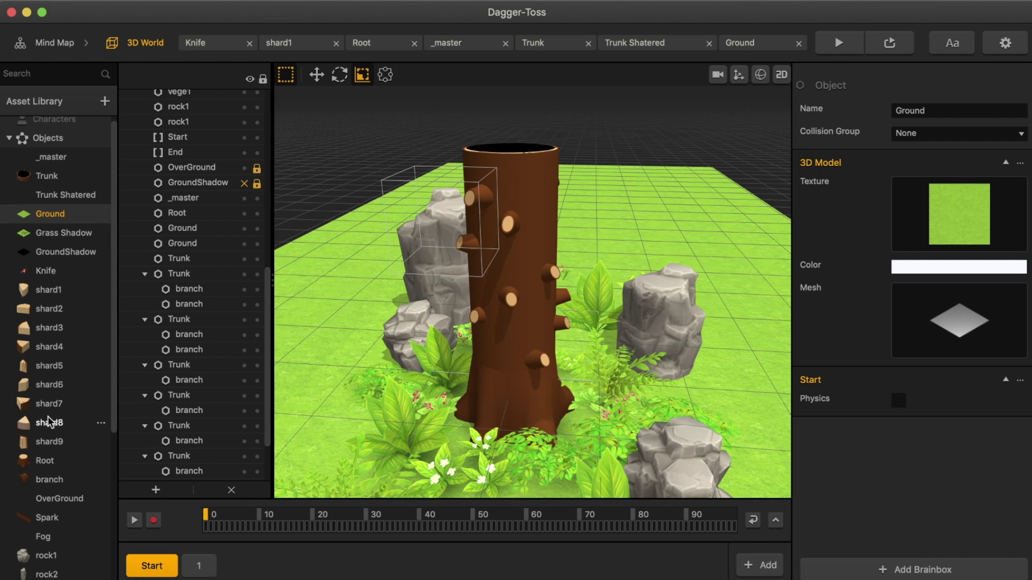
left_click(63, 460)
double_click(63, 460)
left_click(143, 43)
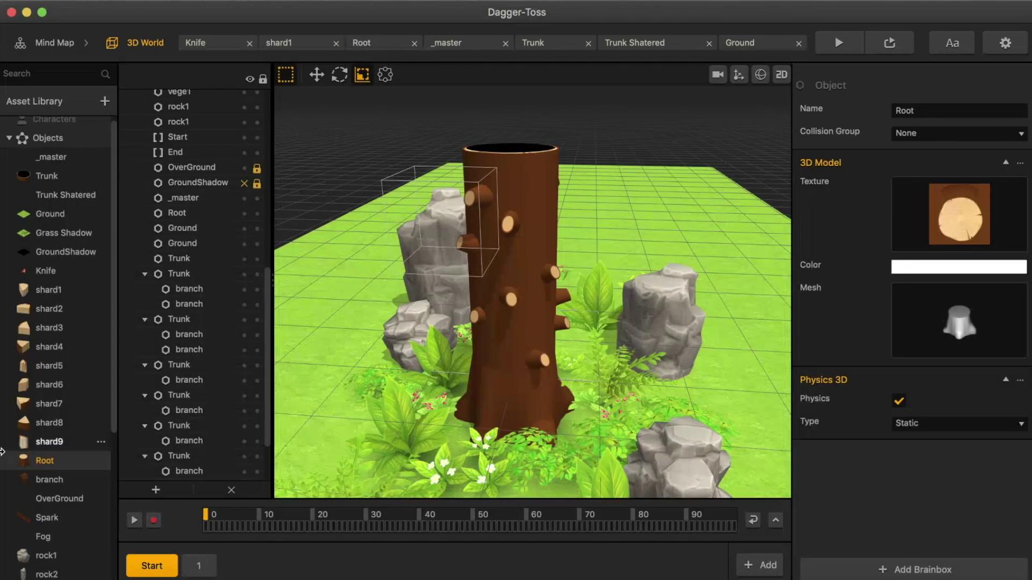
Open the rock1 object's node graph and inspect its 3D Model's rock1.obj mesh in the Mesh Manager
scroll(61, 460, "down", 5)
left_click(62, 457)
double_click(62, 461)
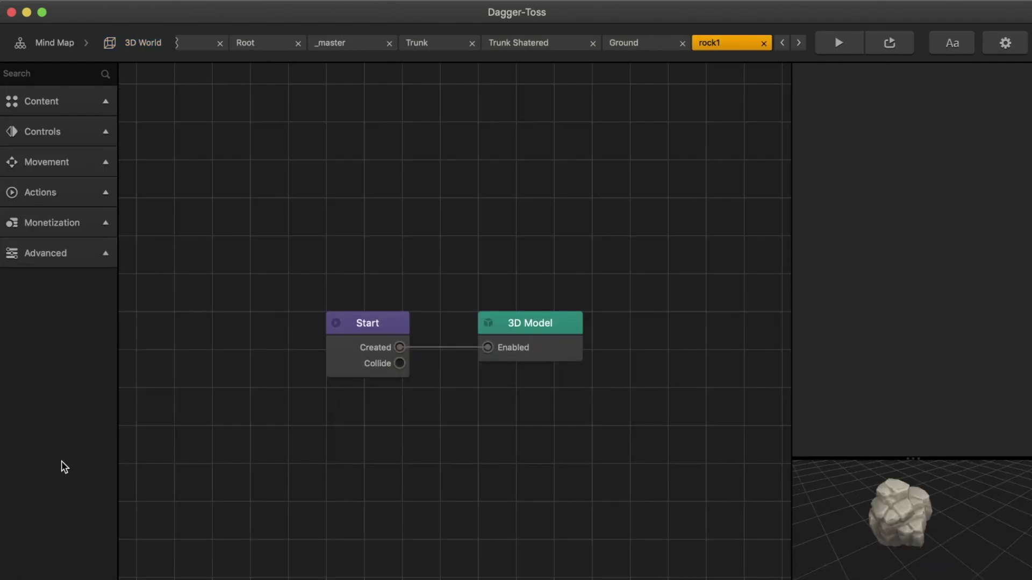
left_click(534, 340)
mouse_move(983, 322)
left_click(990, 290)
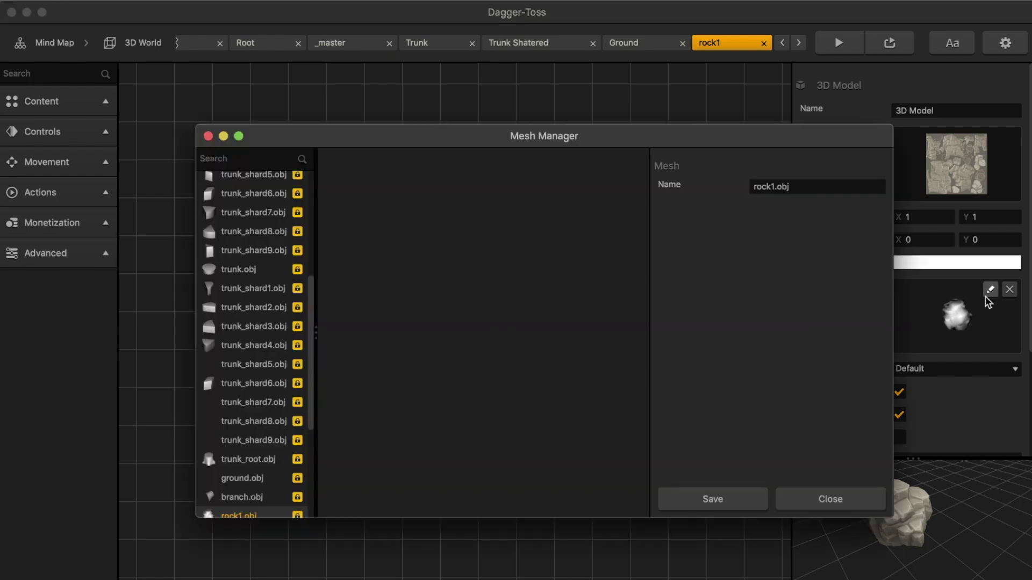
left_click_drag(594, 362, 481, 372)
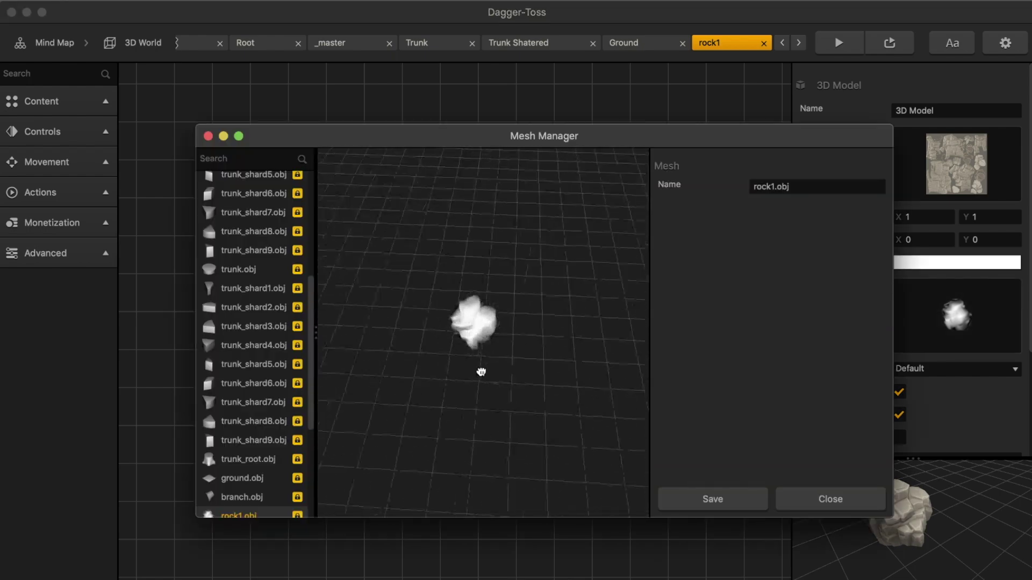